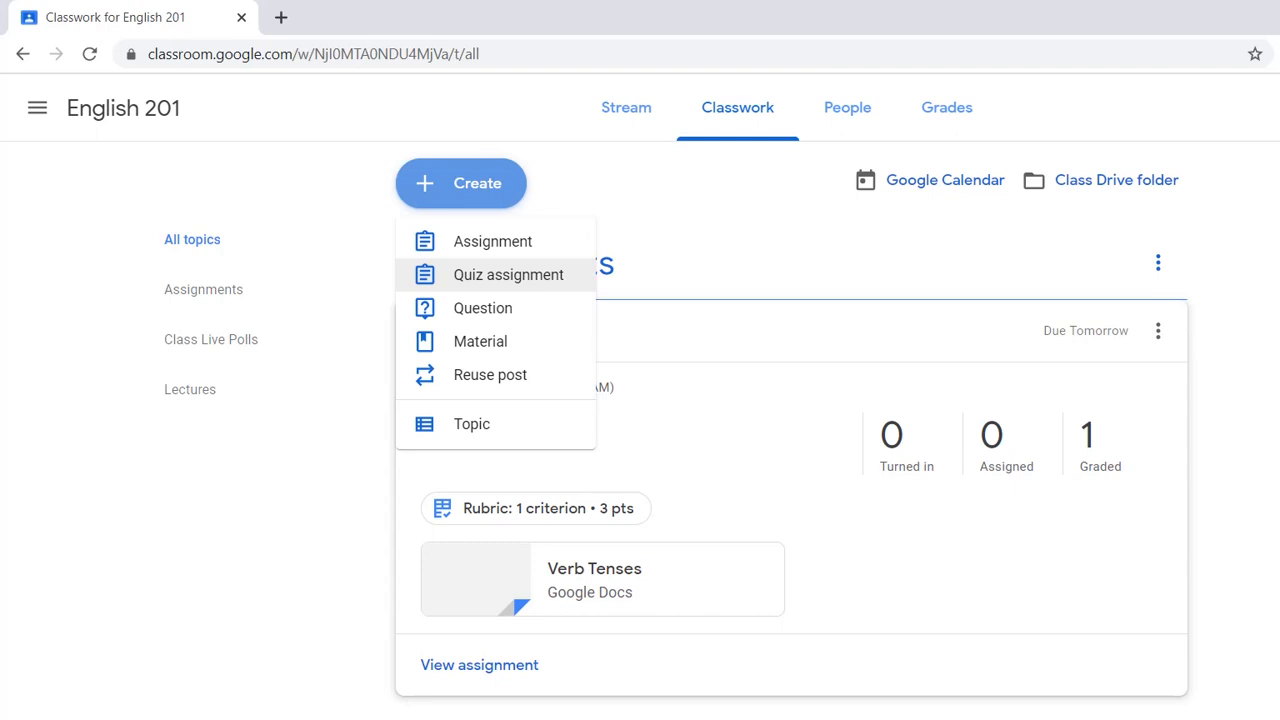
# - Create a quiz assignment for the class and title it "Review of verb tenses"
pyautogui.click(508, 274)
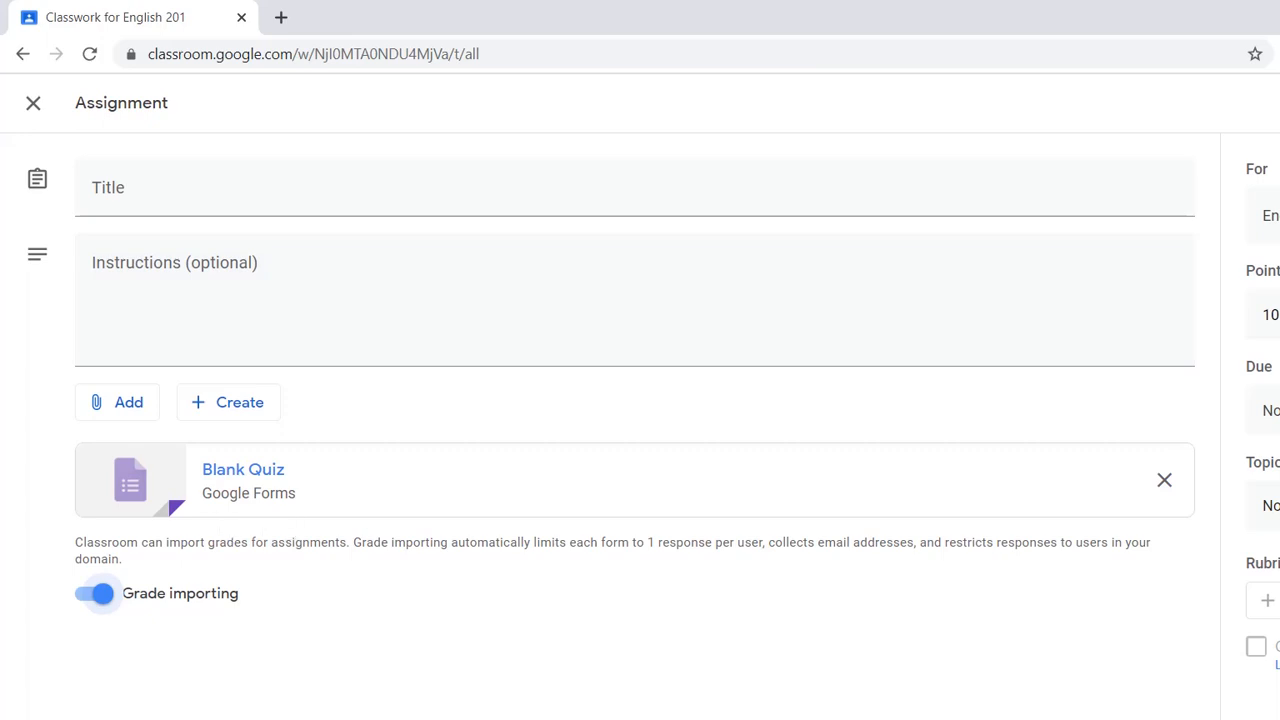
pyautogui.click(180, 188)
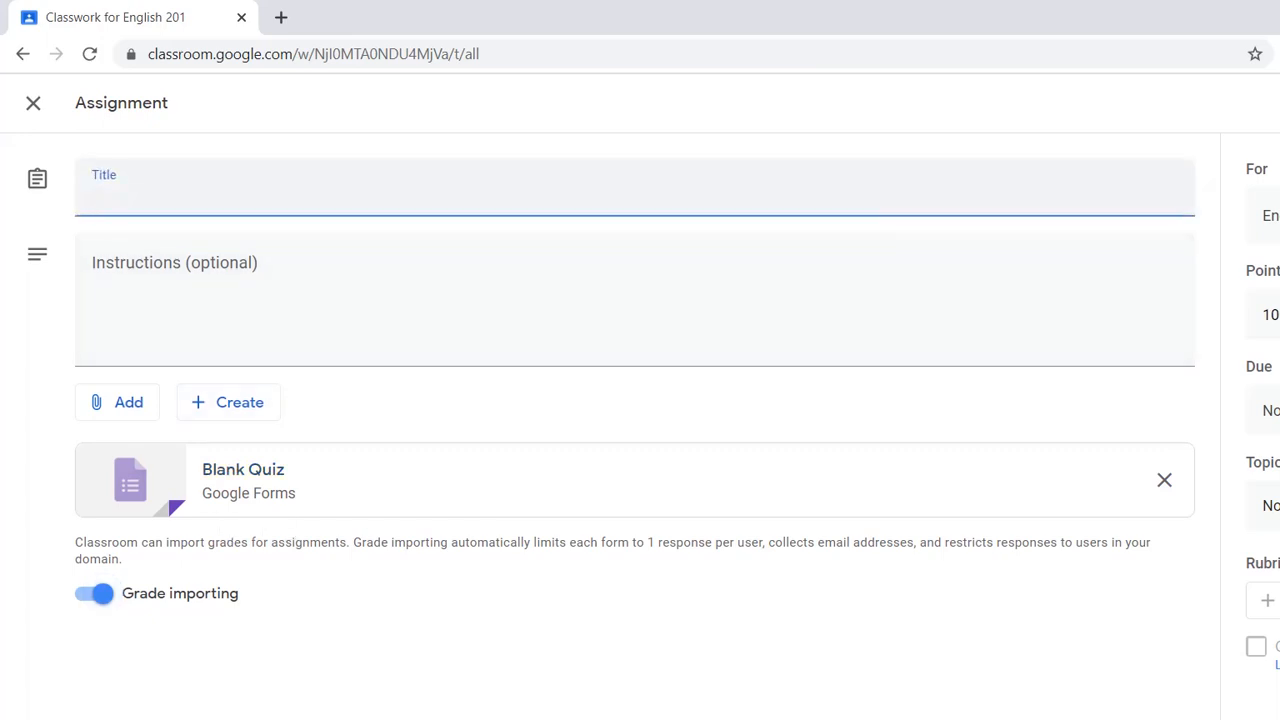
pyautogui.write('Review od')
pyautogui.press('BackSpace')
pyautogui.write('f verb tenses')
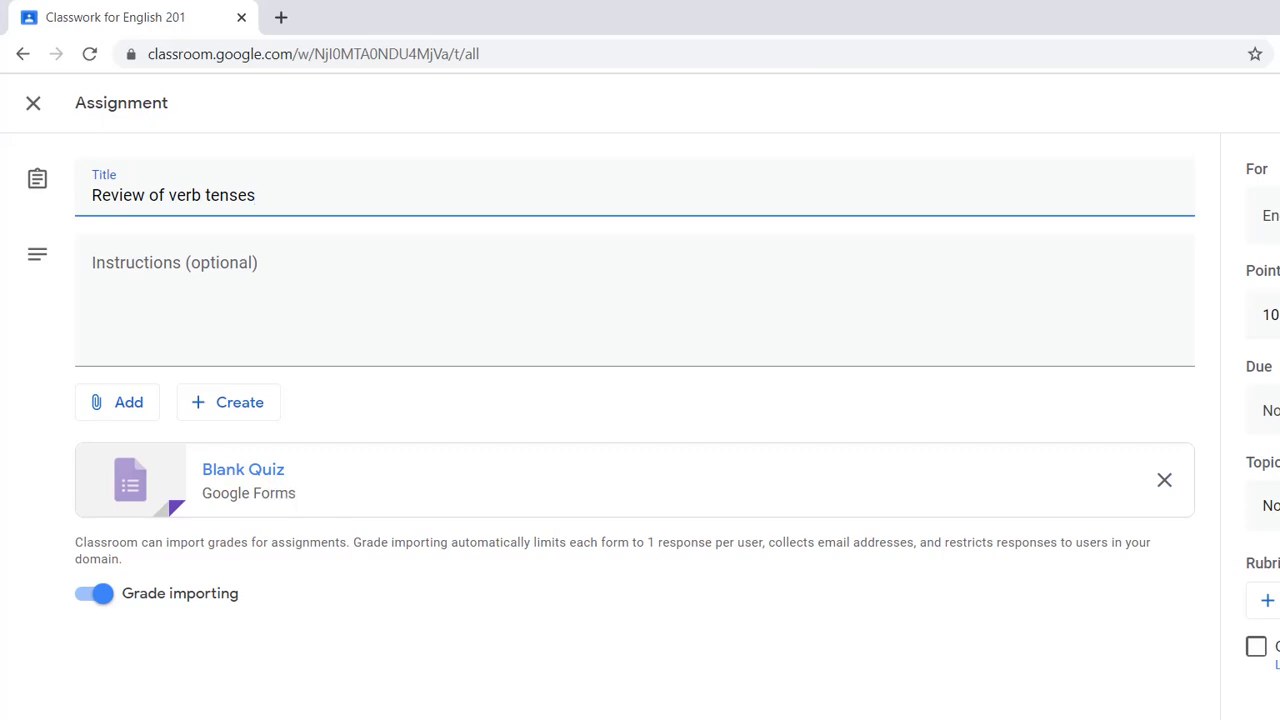
# - Open the attached Blank Quiz form and rename the file as "Verb Tenses Quiz"
pyautogui.click(243, 469)
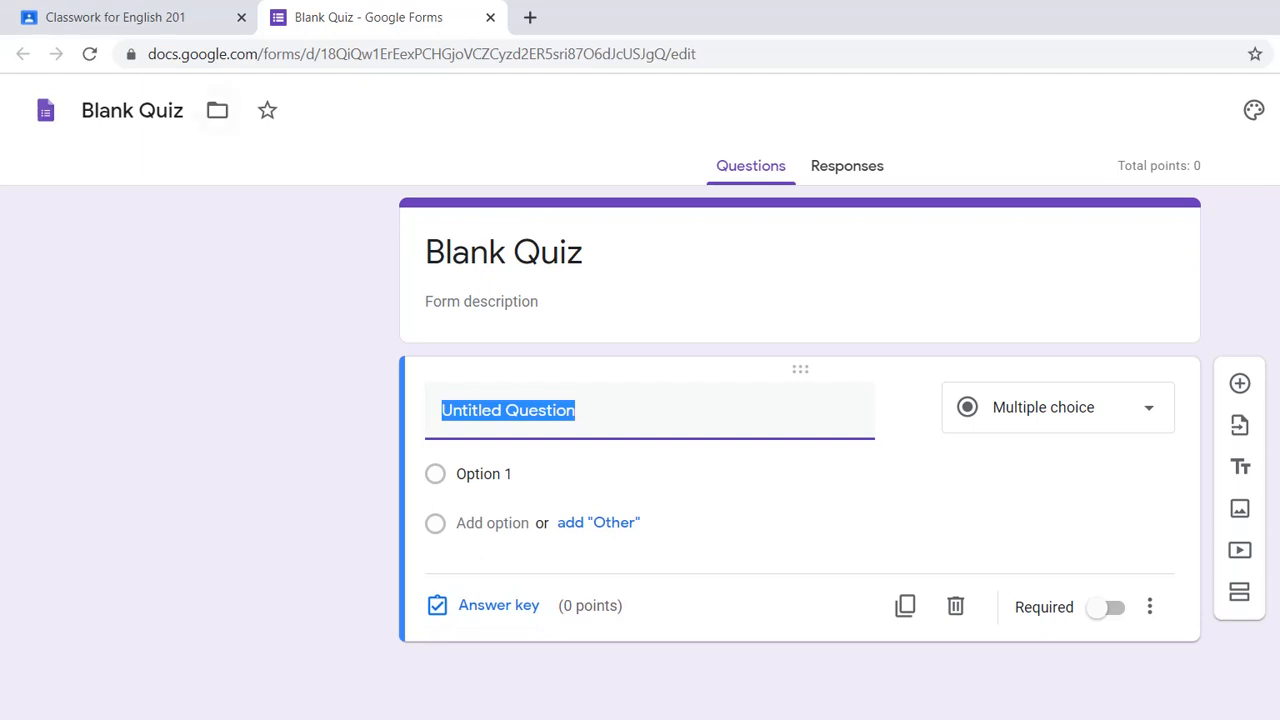
pyautogui.click(134, 110)
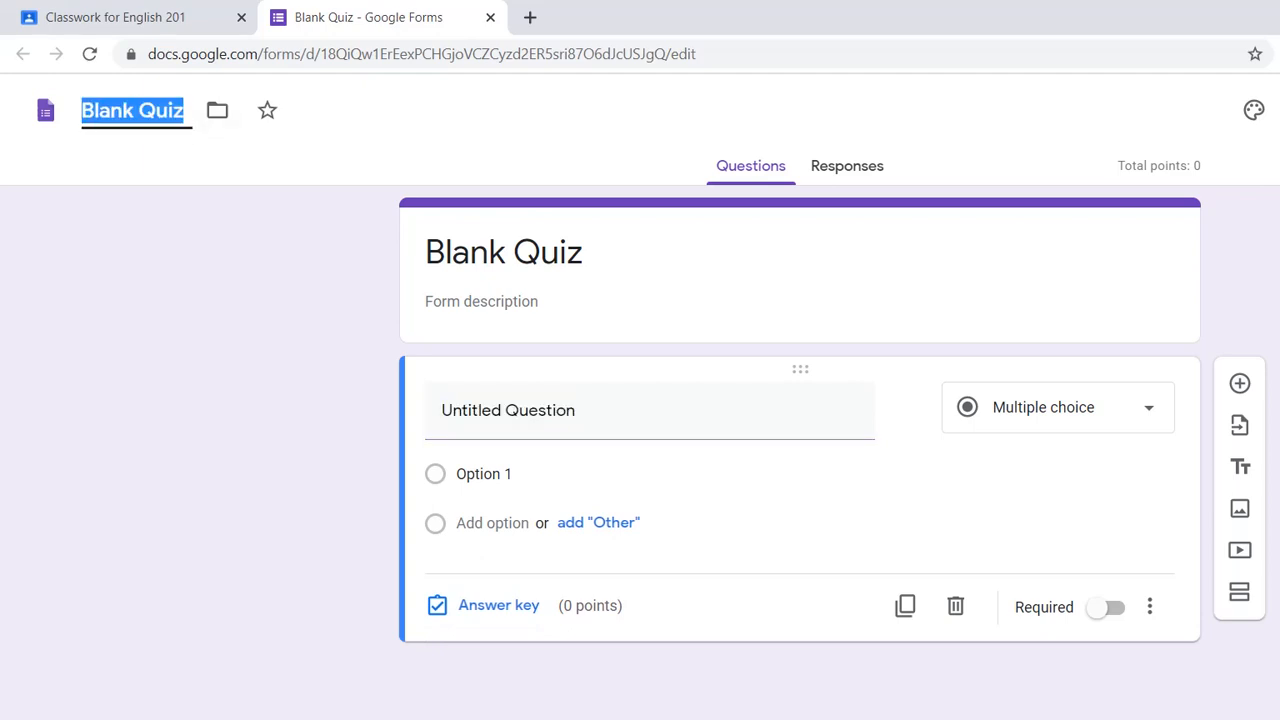
pyautogui.write('Verb')
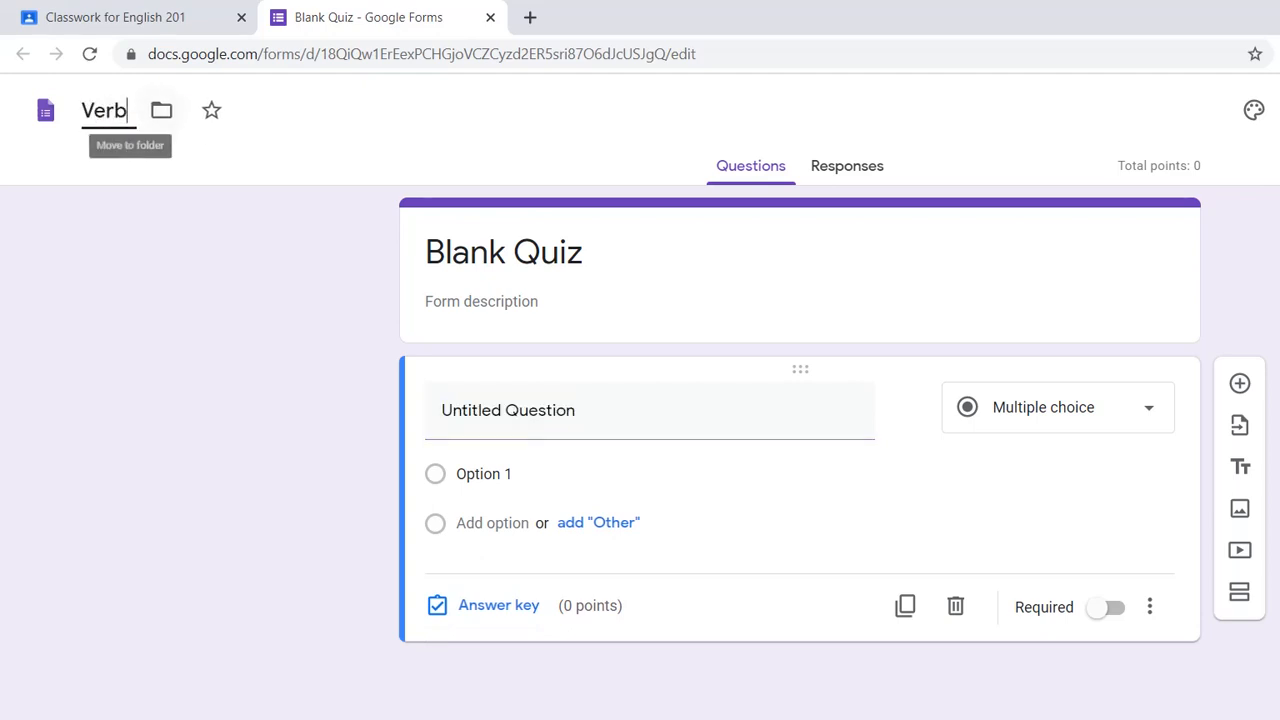
pyautogui.write(' Tenses')
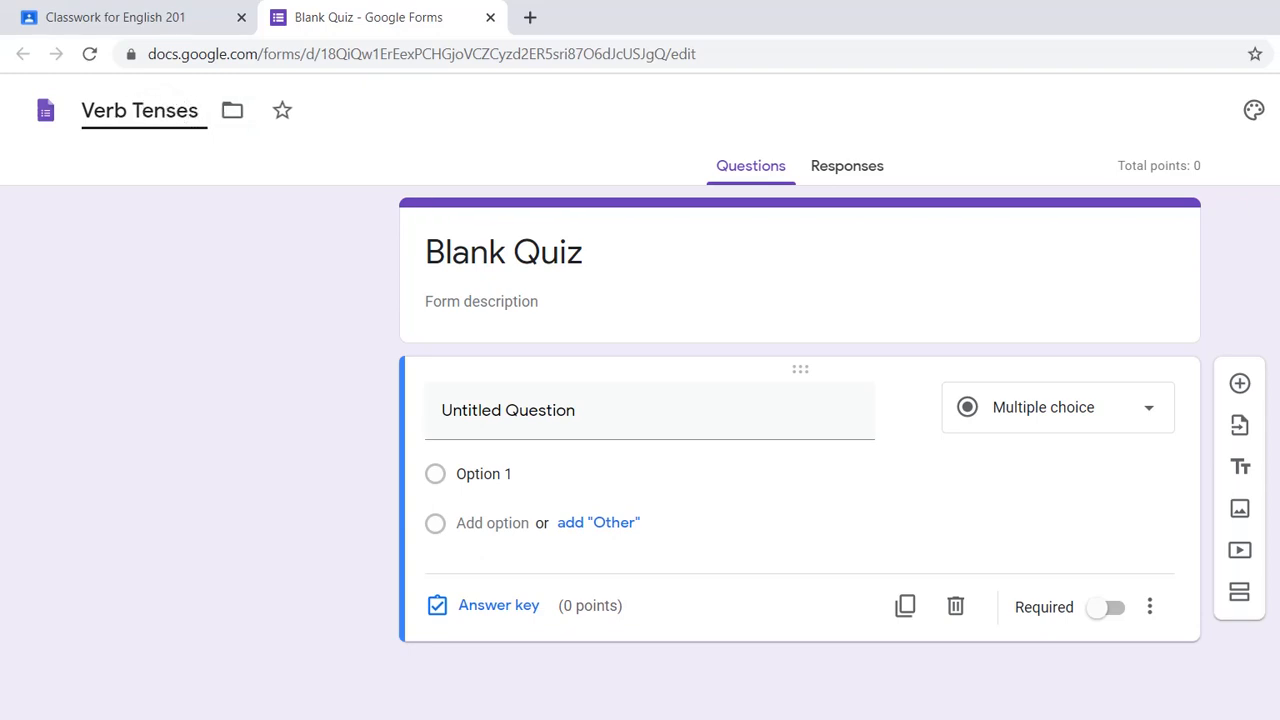
pyautogui.write(' Quiz')
pyautogui.press('Tab')
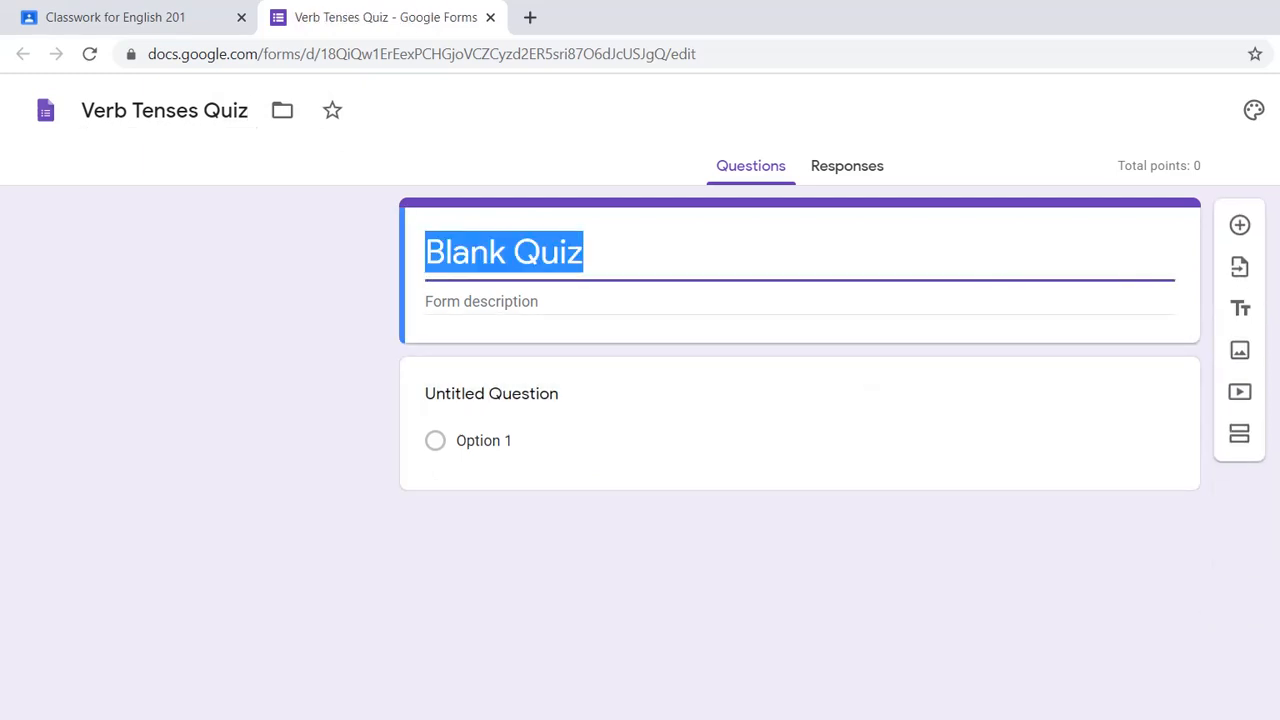
# - Set the form's heading to "Check your knowledge in...", leaving the description empty
pyautogui.write('Check yo')
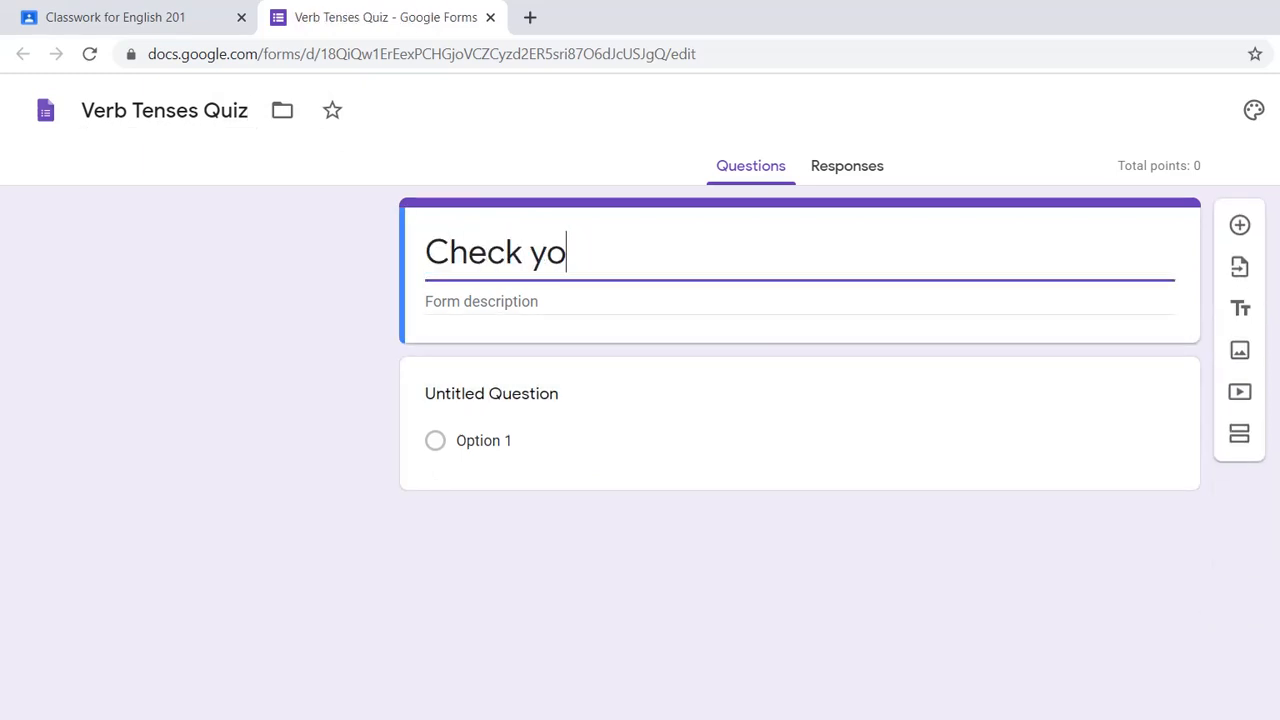
pyautogui.write('ur ')
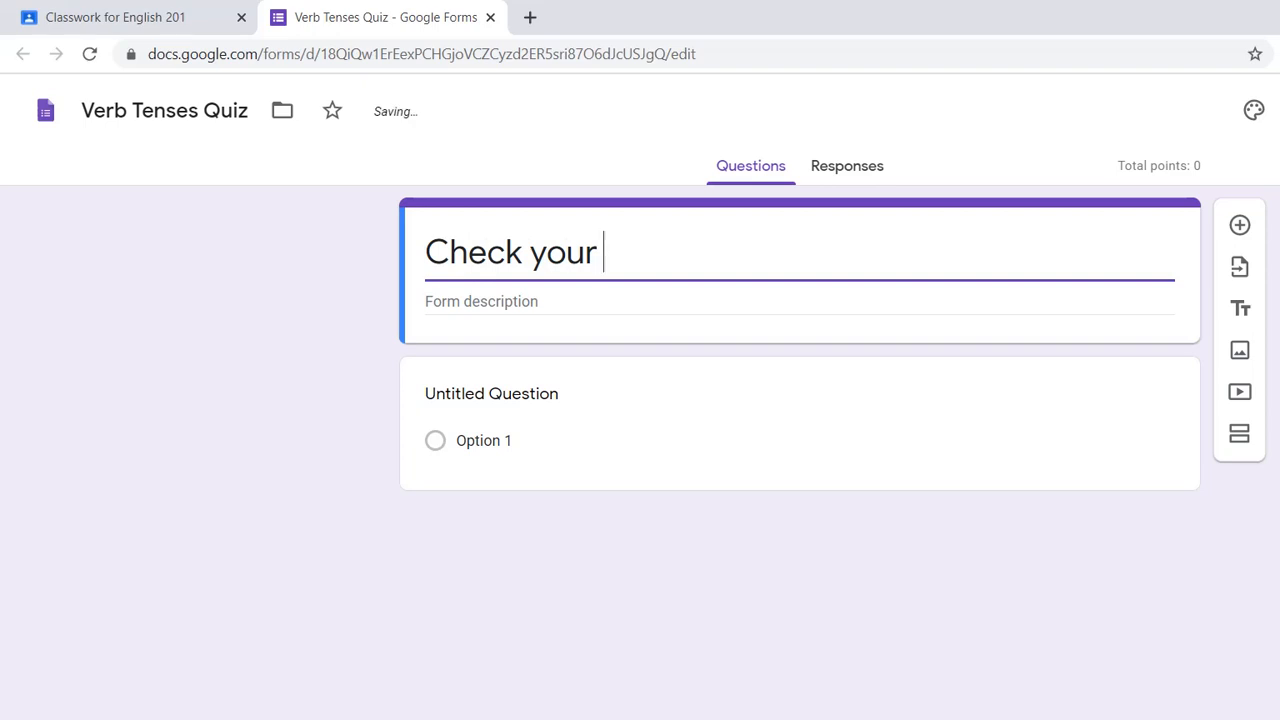
pyautogui.write('knowle')
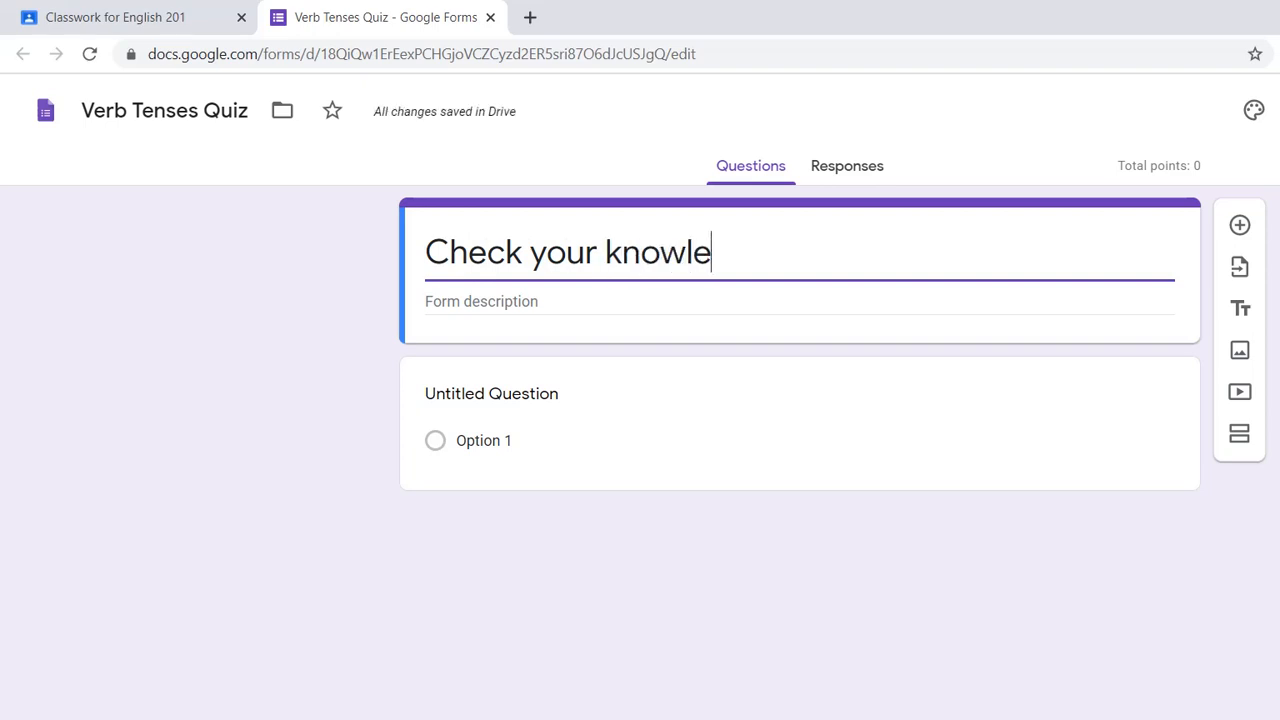
pyautogui.write('dge in..')
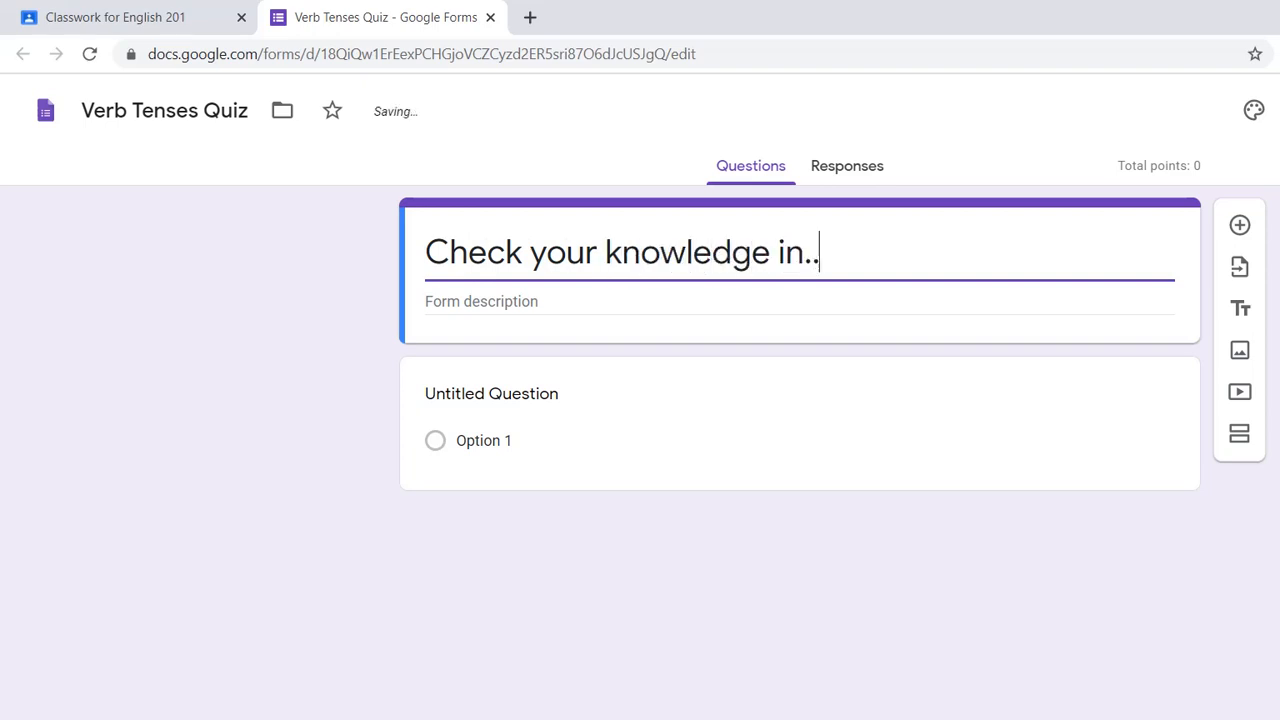
pyautogui.write('.')
pyautogui.click(427, 301)
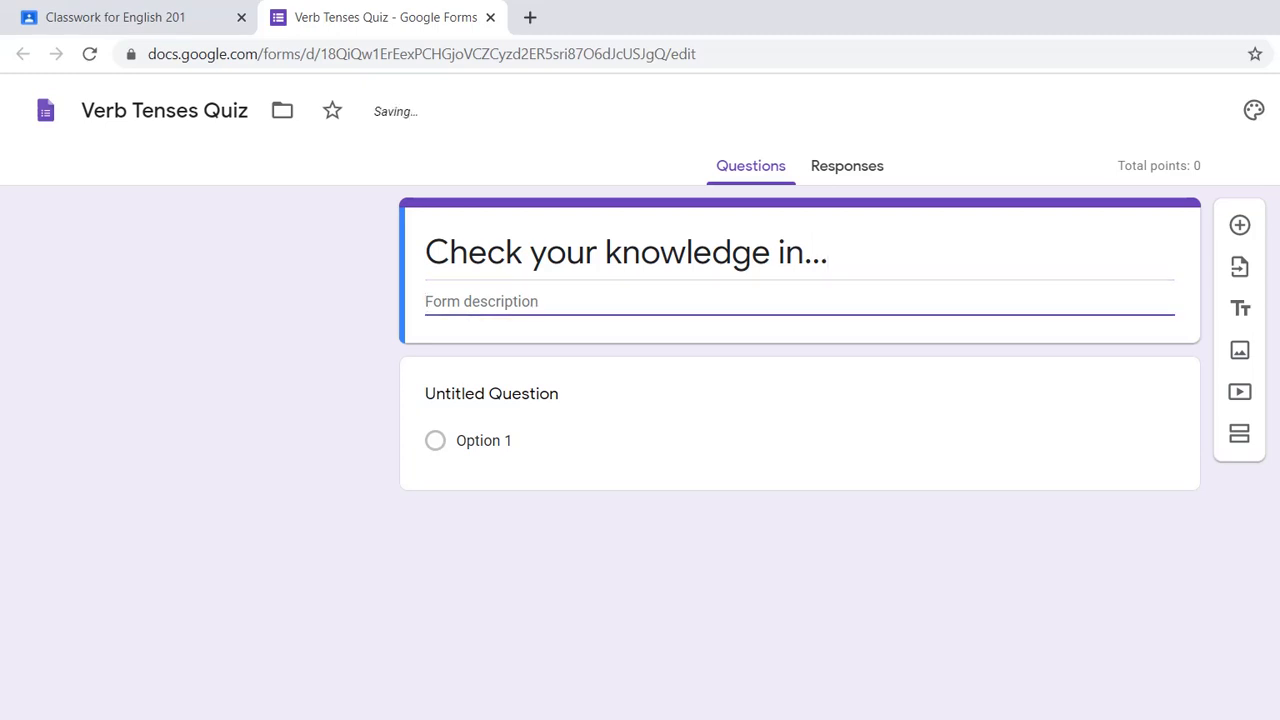
# - Replace the untitled question's text with: What is the past tense of "run"?
pyautogui.click(492, 394)
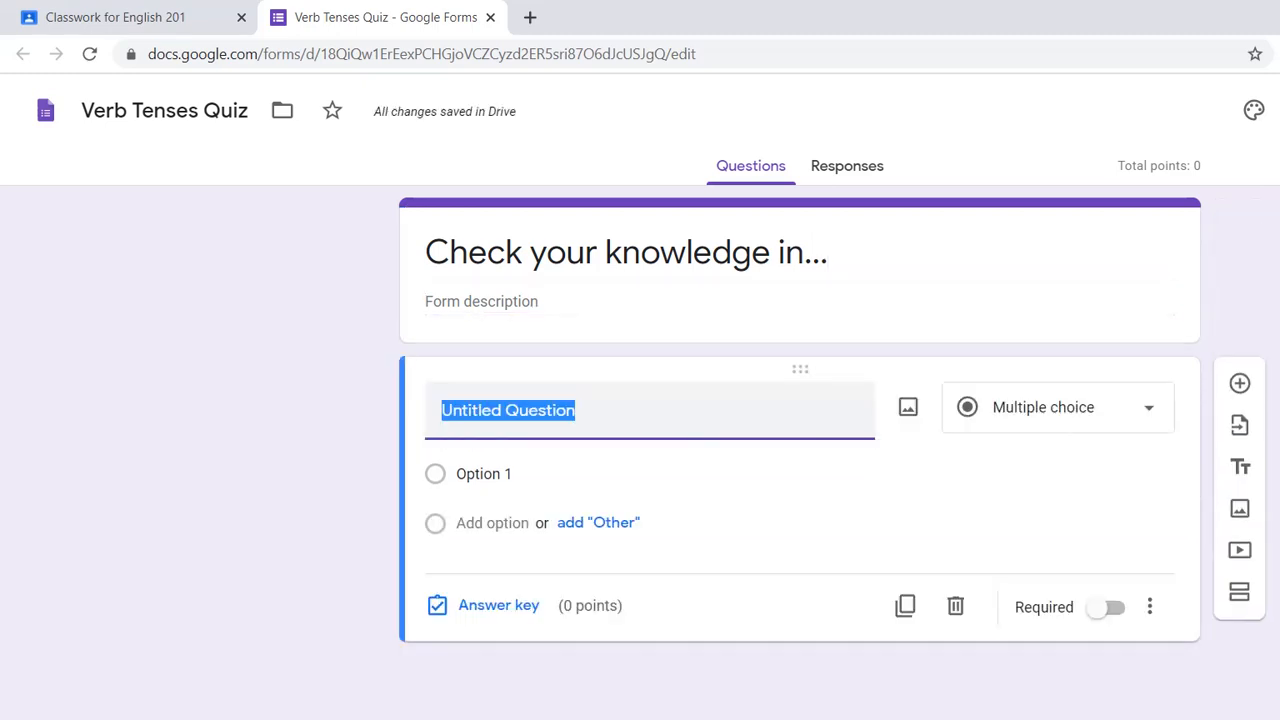
pyautogui.write('Wha')
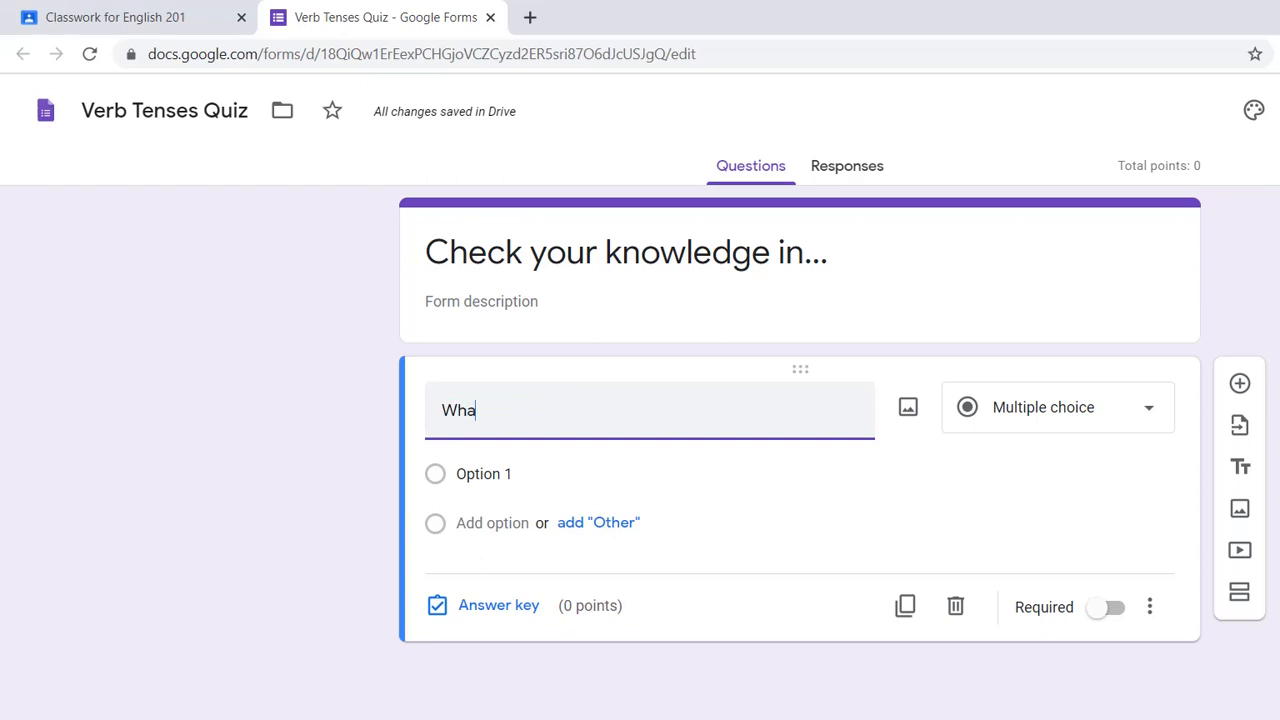
pyautogui.write('t is')
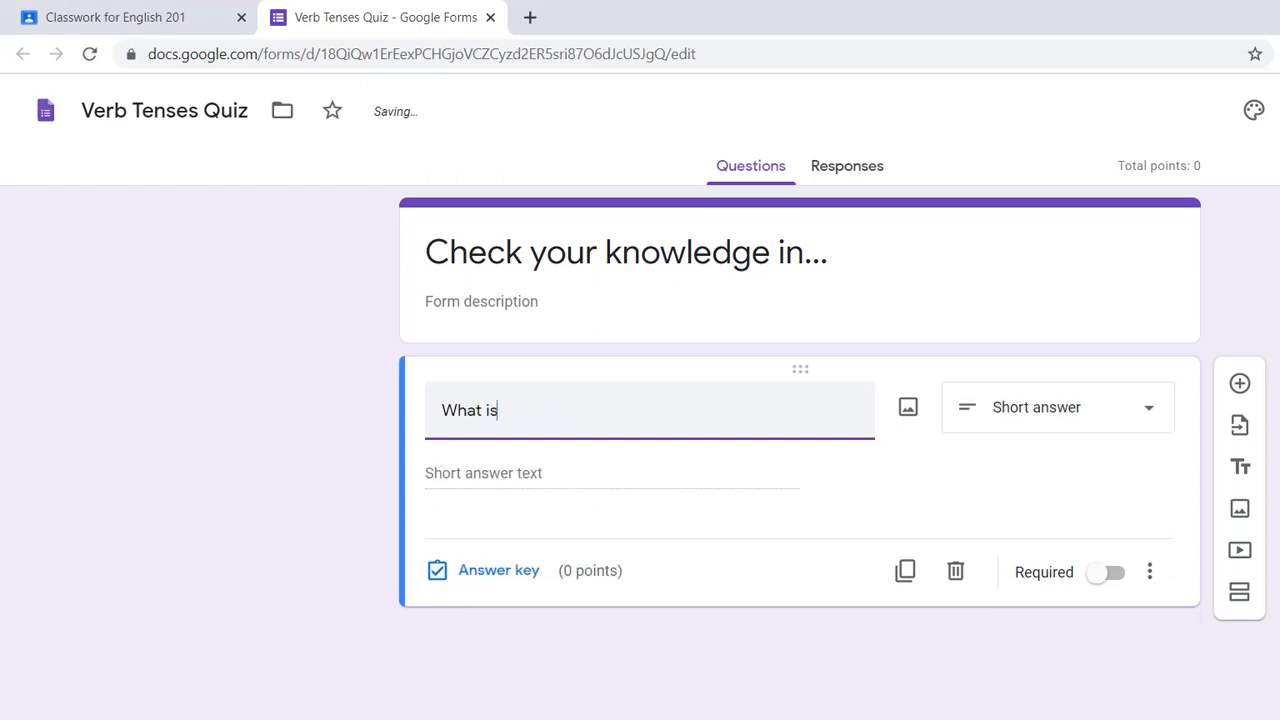
pyautogui.write(' the past tense of ')
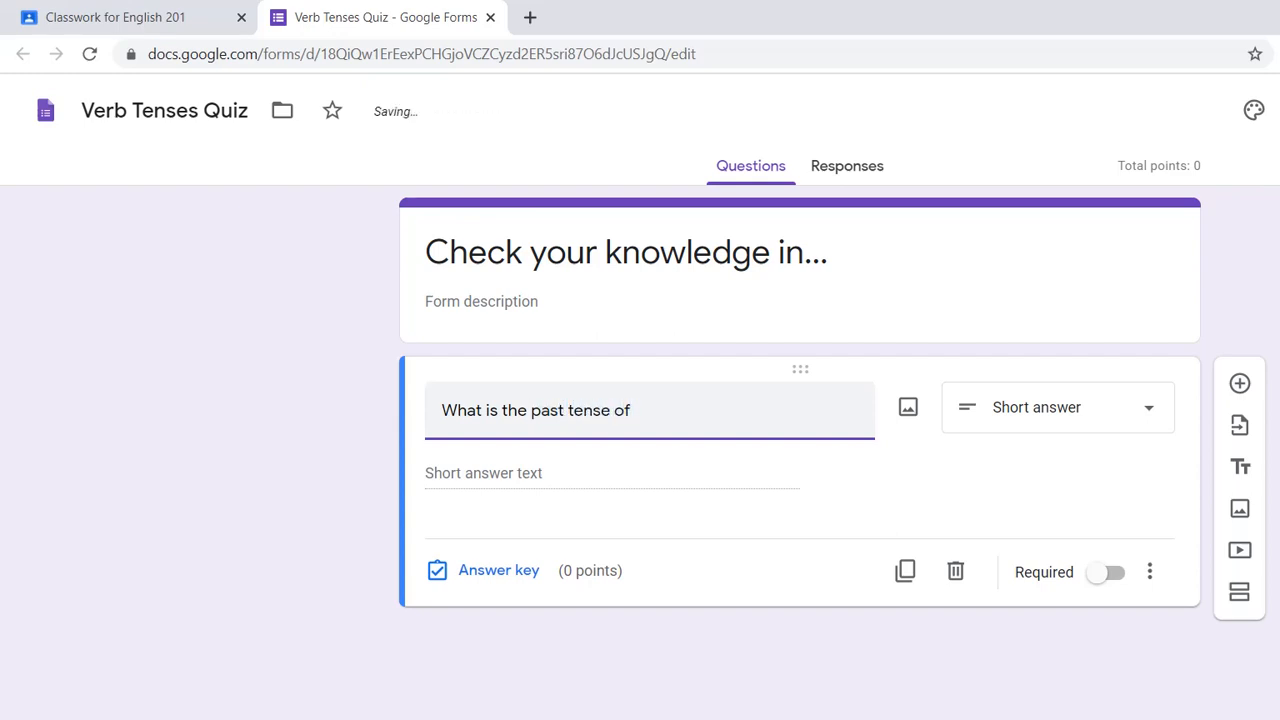
pyautogui.write('"run"?')
pyautogui.press('Return')
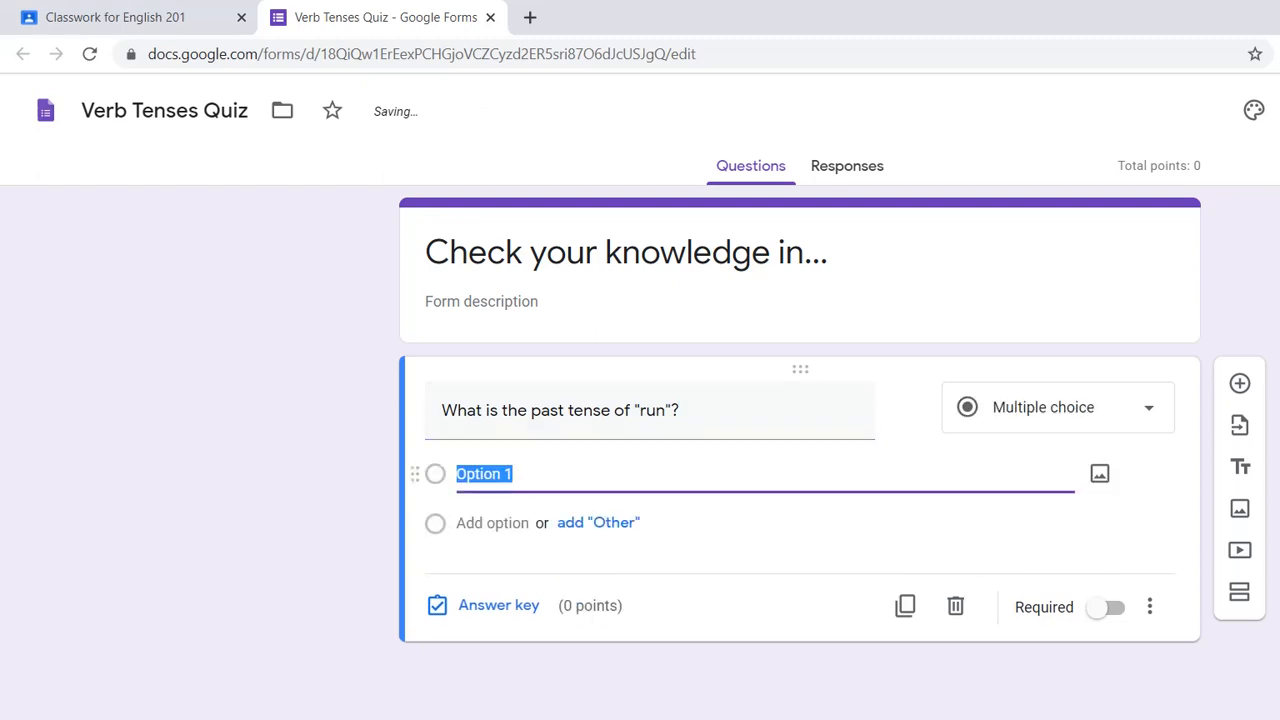
# - Enter the three answer options "run", "ran" and "rain" for the multiple-choice question
pyautogui.write('run')
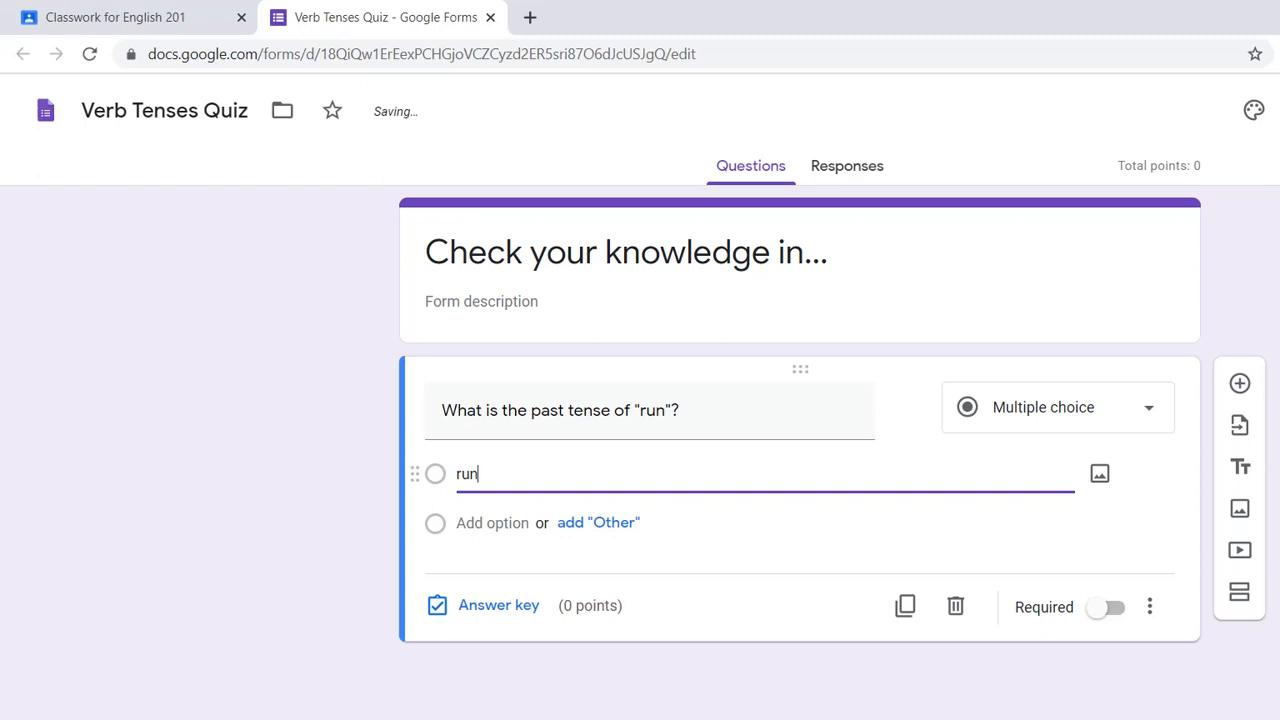
pyautogui.press('Return')
pyautogui.write('ran')
pyautogui.press('Return')
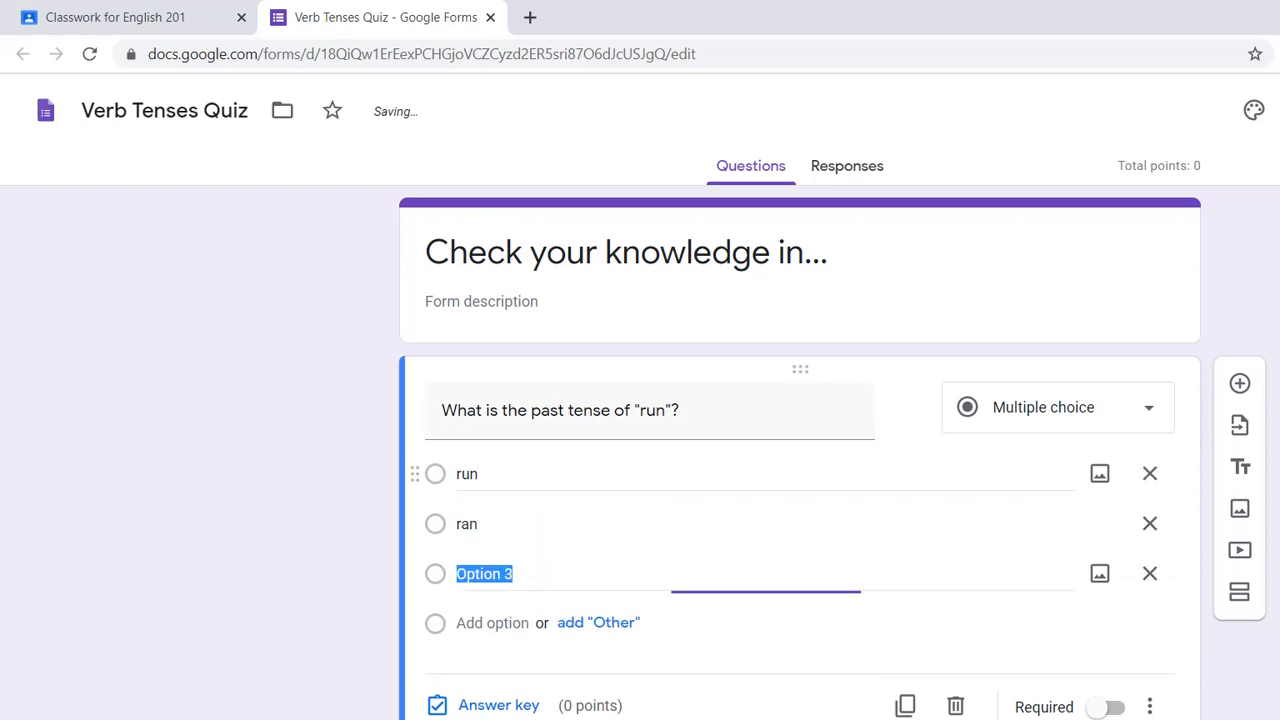
pyautogui.write('rain')
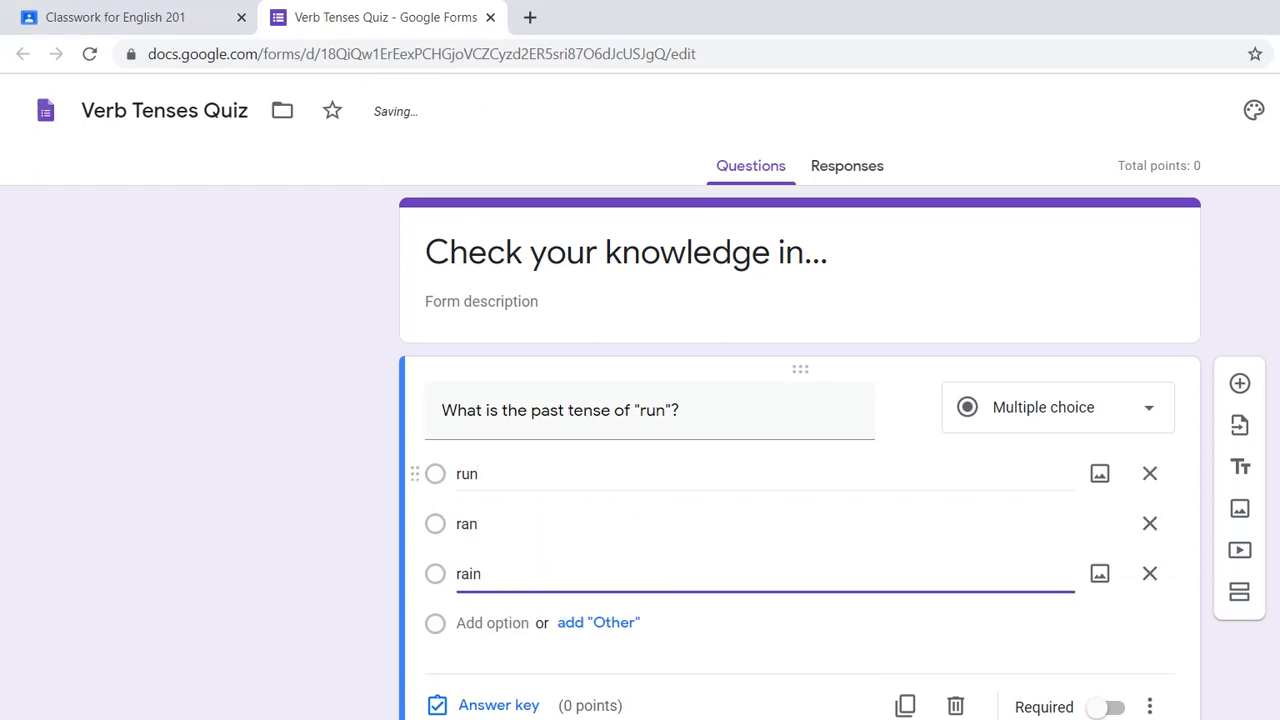
# - In the question's answer key, mark "ran" as the correct answer and assign it 100 points
pyautogui.click(498, 705)
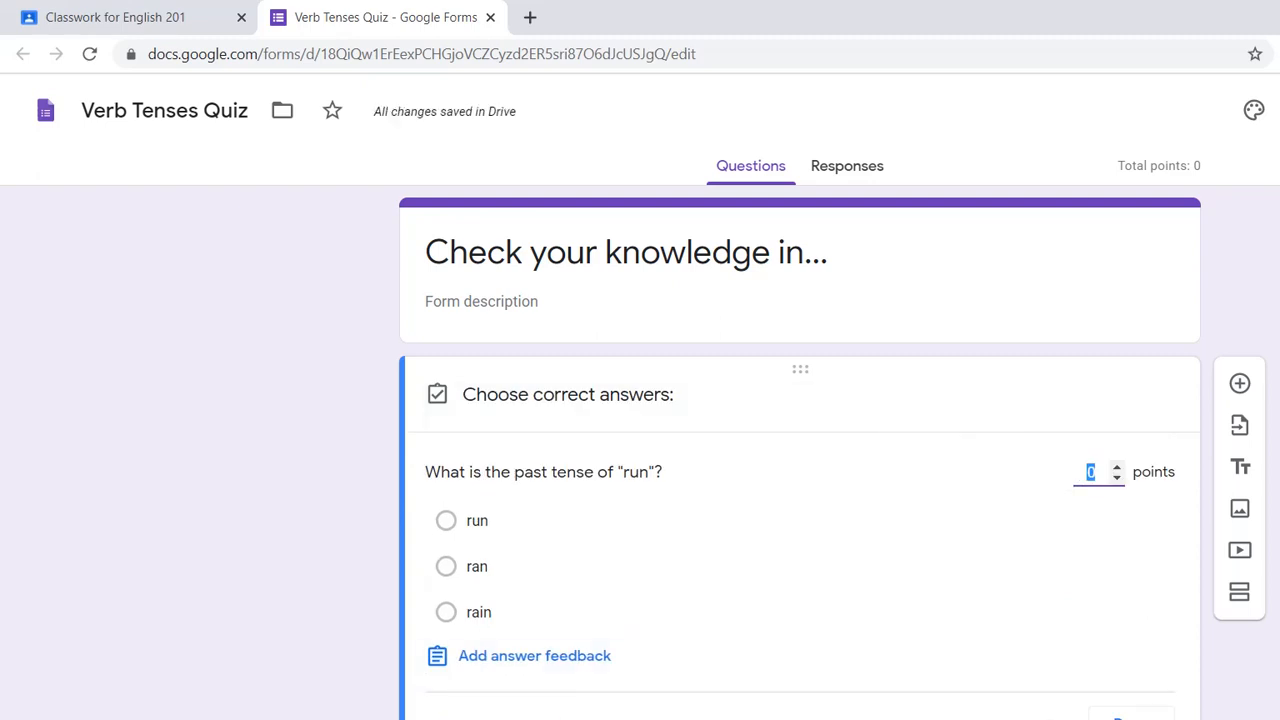
pyautogui.click(446, 566)
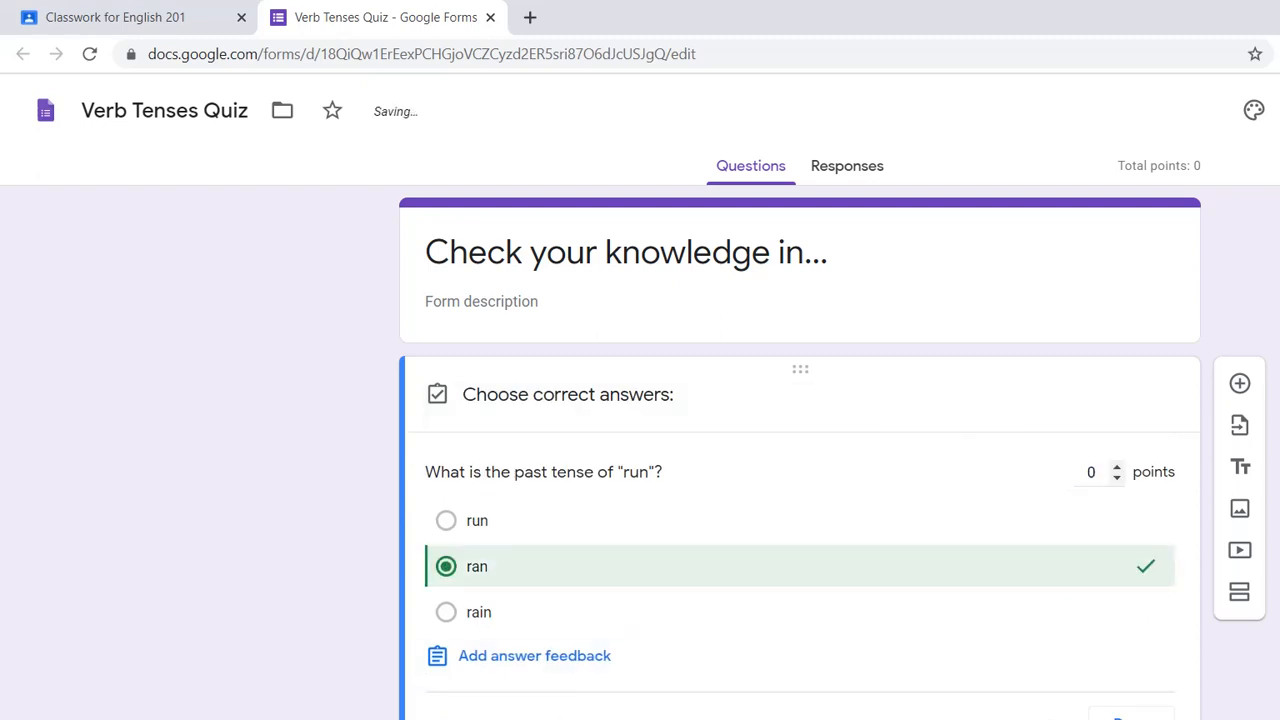
pyautogui.doubleClick(1091, 472)
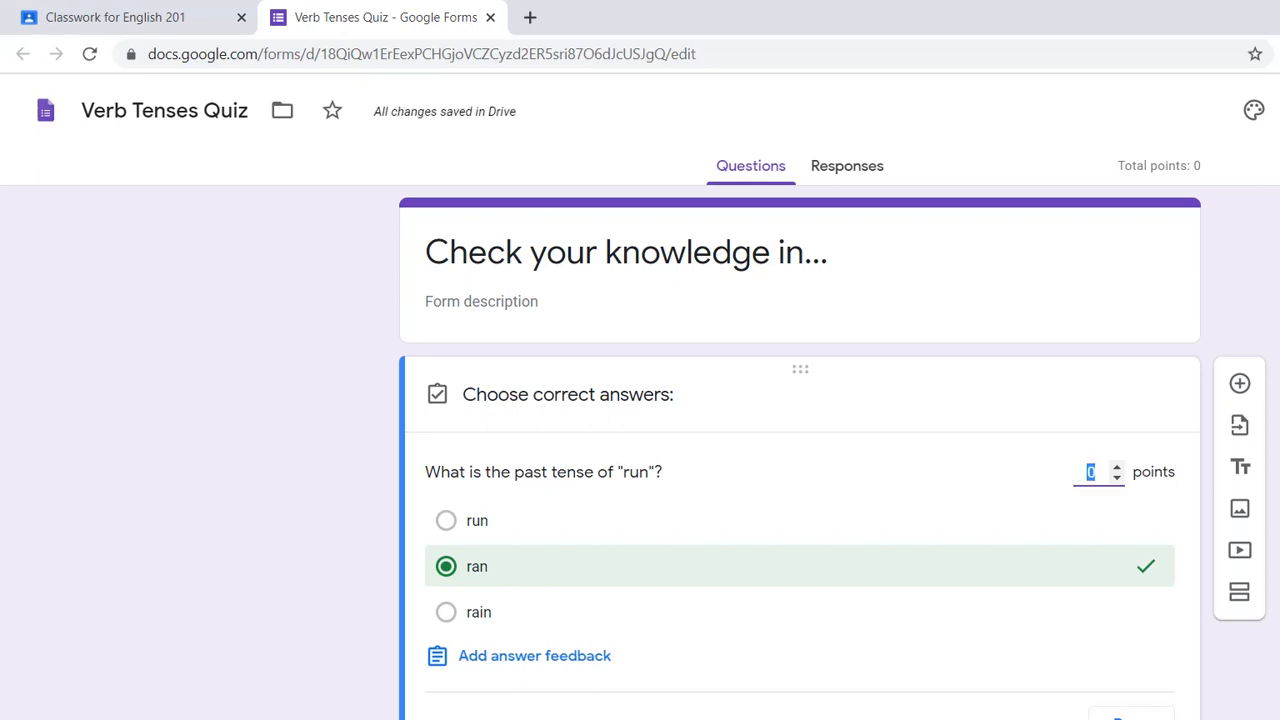
pyautogui.write('100')
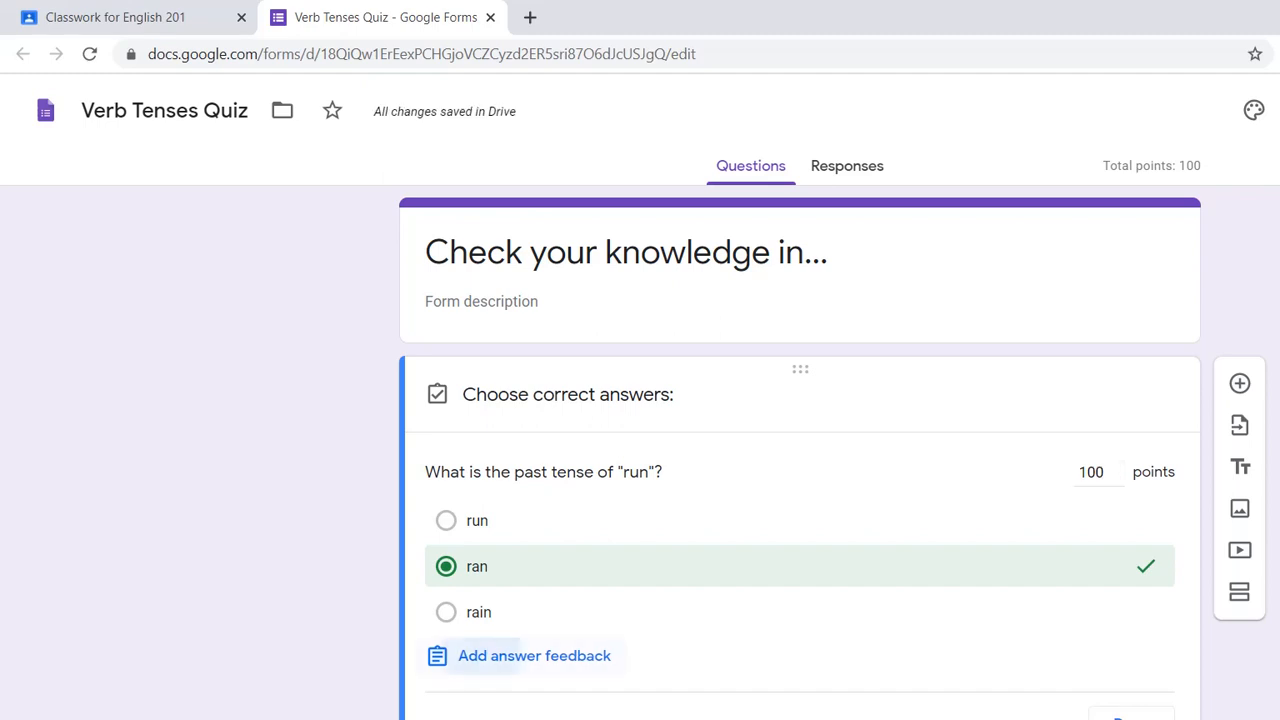
# - Look over the feedback settings for incorrect and correct answers without adding any, and close the answer key
pyautogui.click(480, 655)
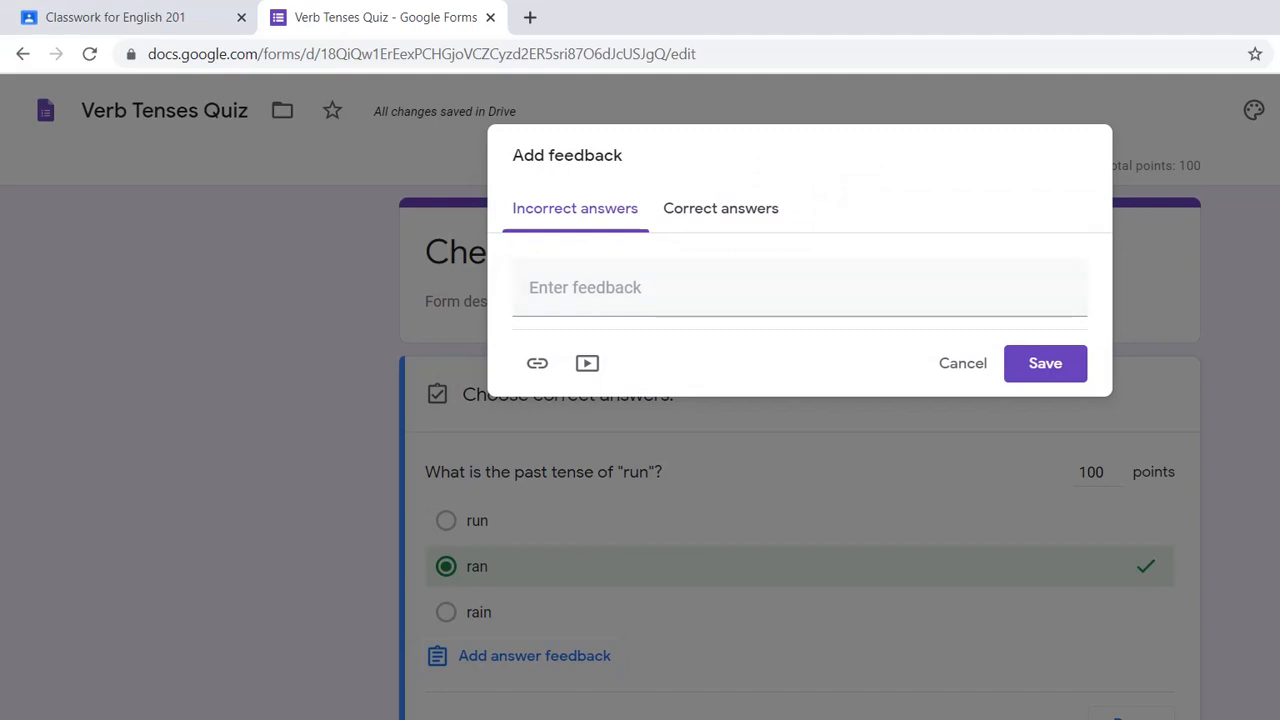
pyautogui.click(721, 208)
pyautogui.click(575, 208)
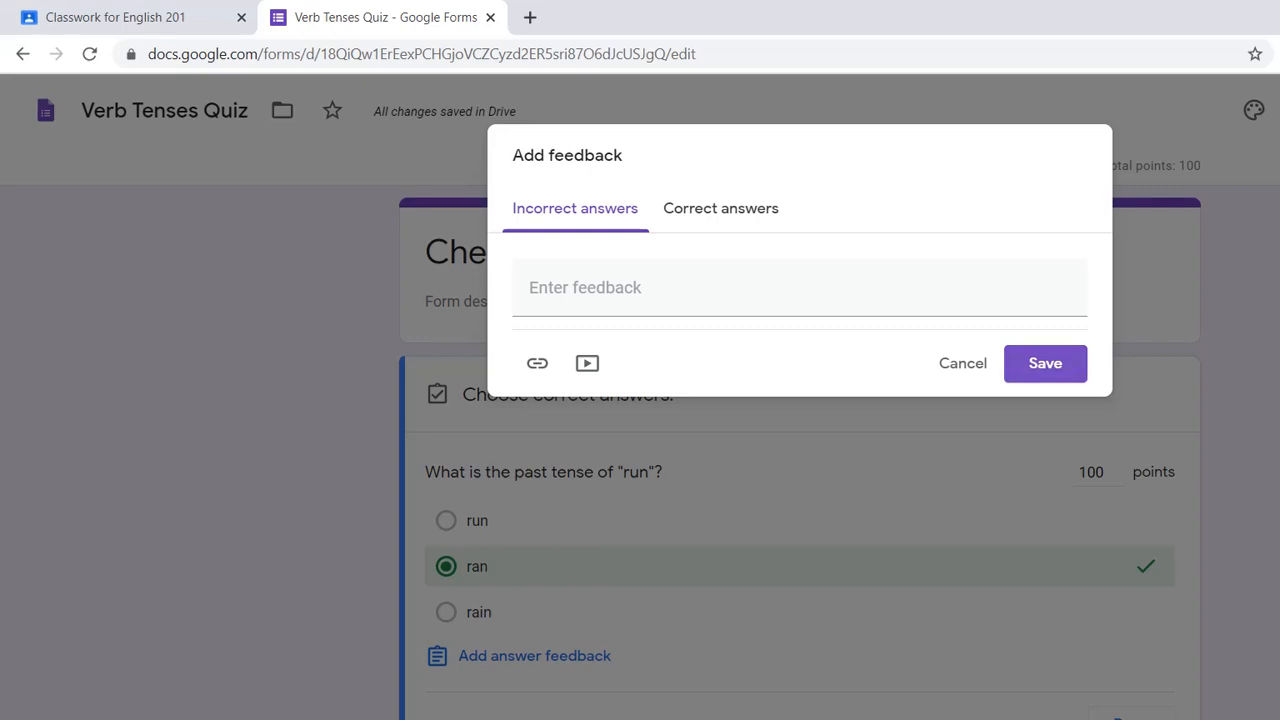
pyautogui.click(962, 363)
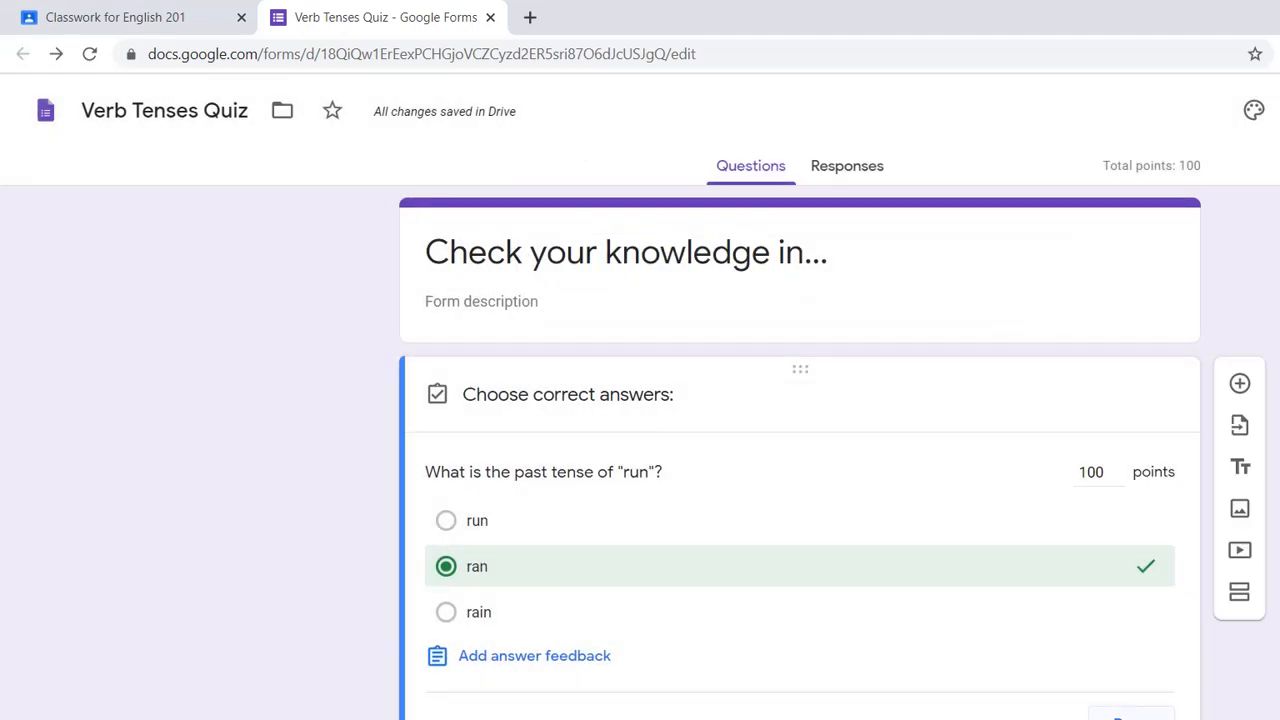
pyautogui.click(1130, 713)
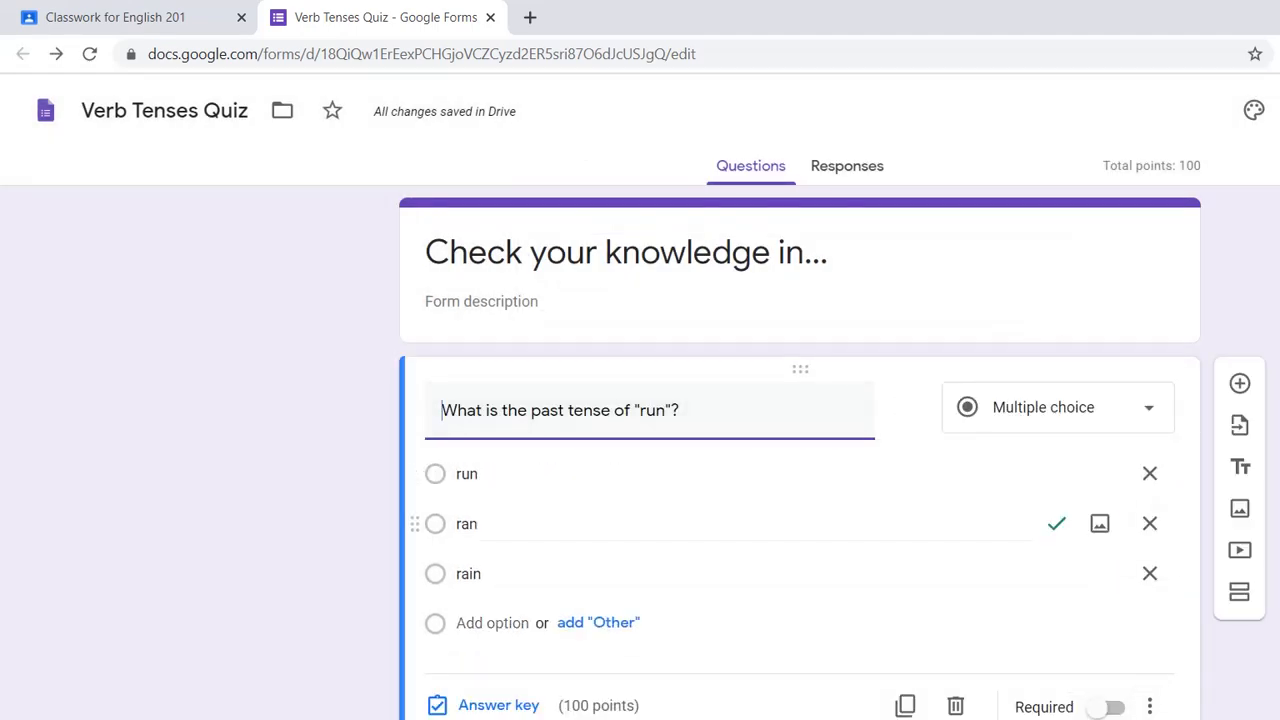
# - Examine the available question types on a new blank question, and undo adding that question
pyautogui.click(1240, 384)
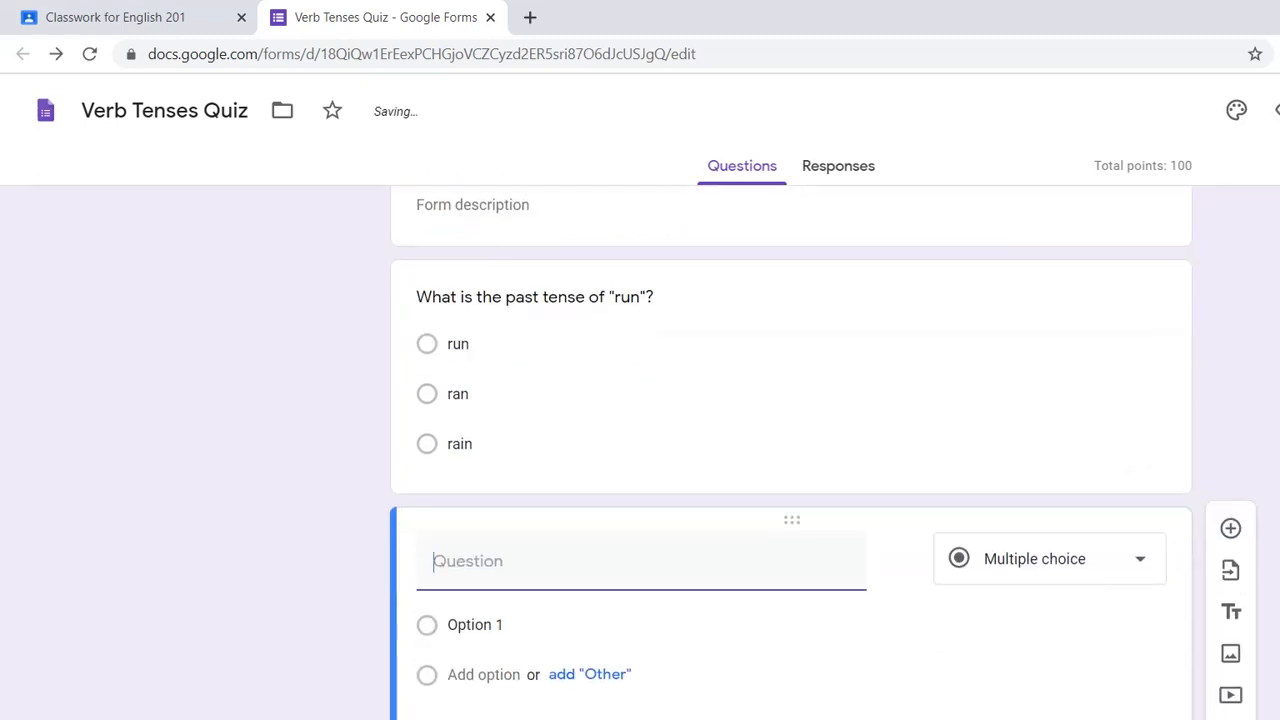
pyautogui.click(1050, 559)
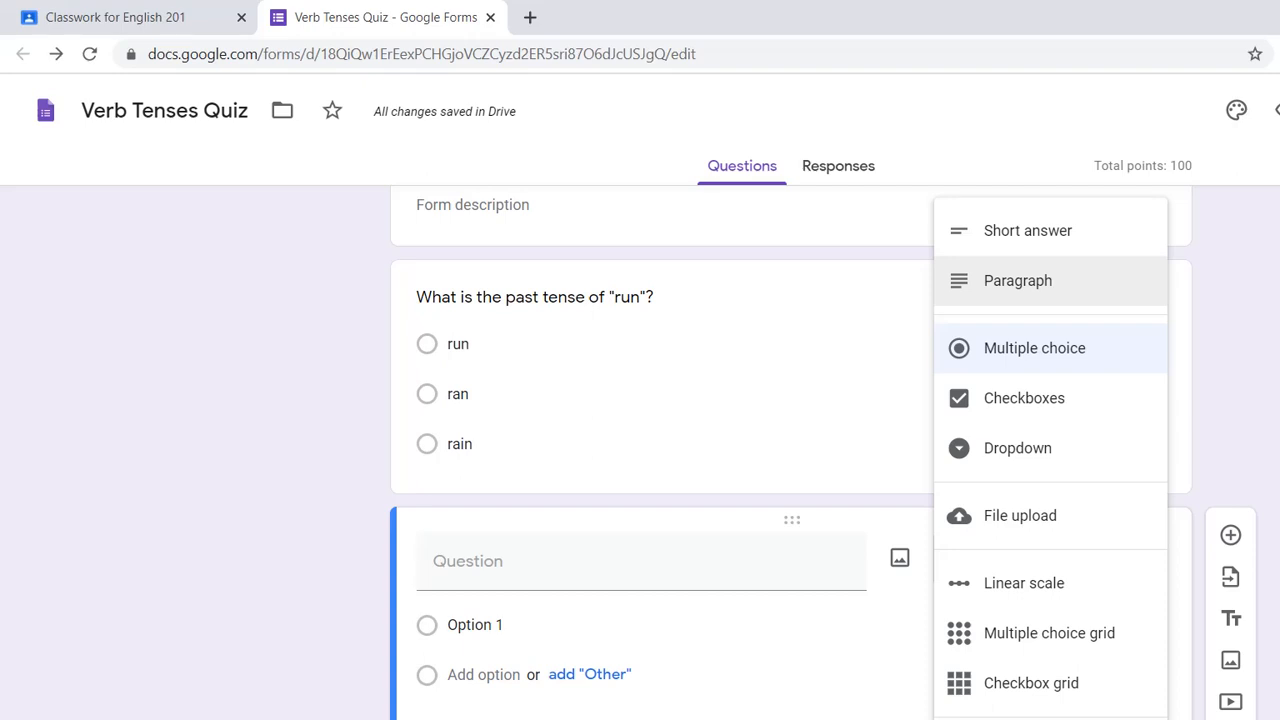
pyautogui.press('Escape')
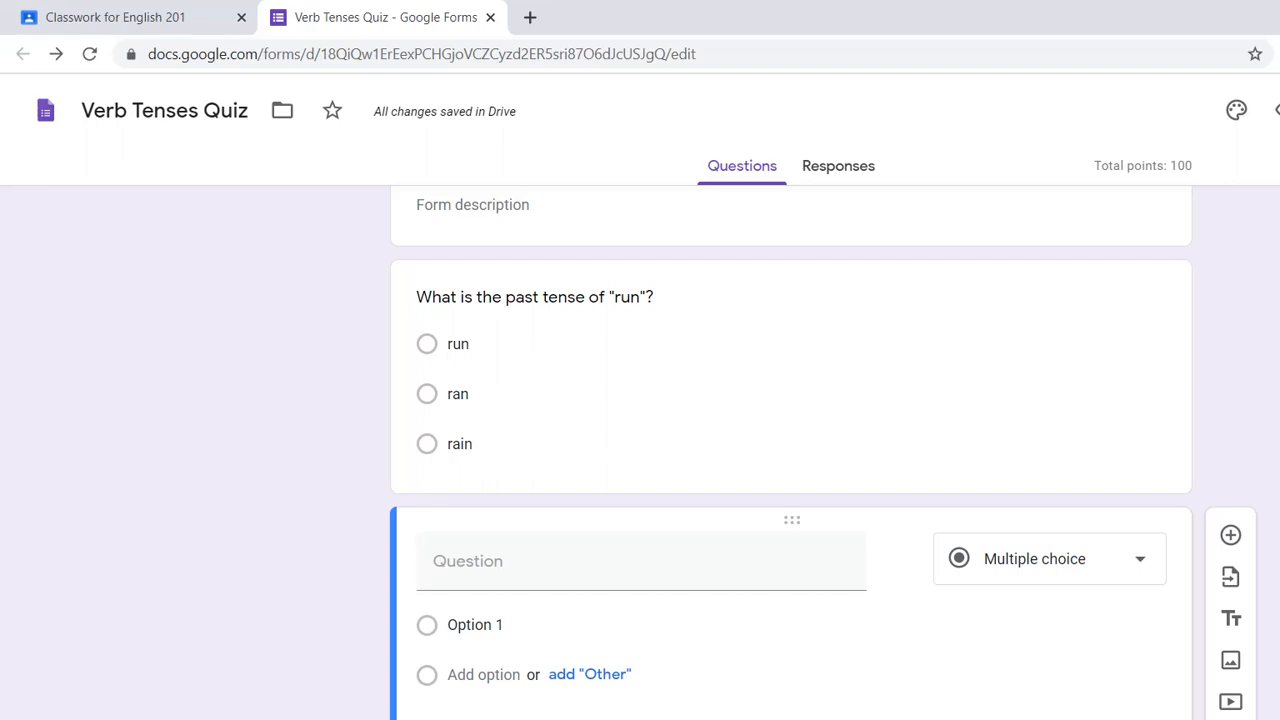
pyautogui.hotkey('ctrl', 'z')
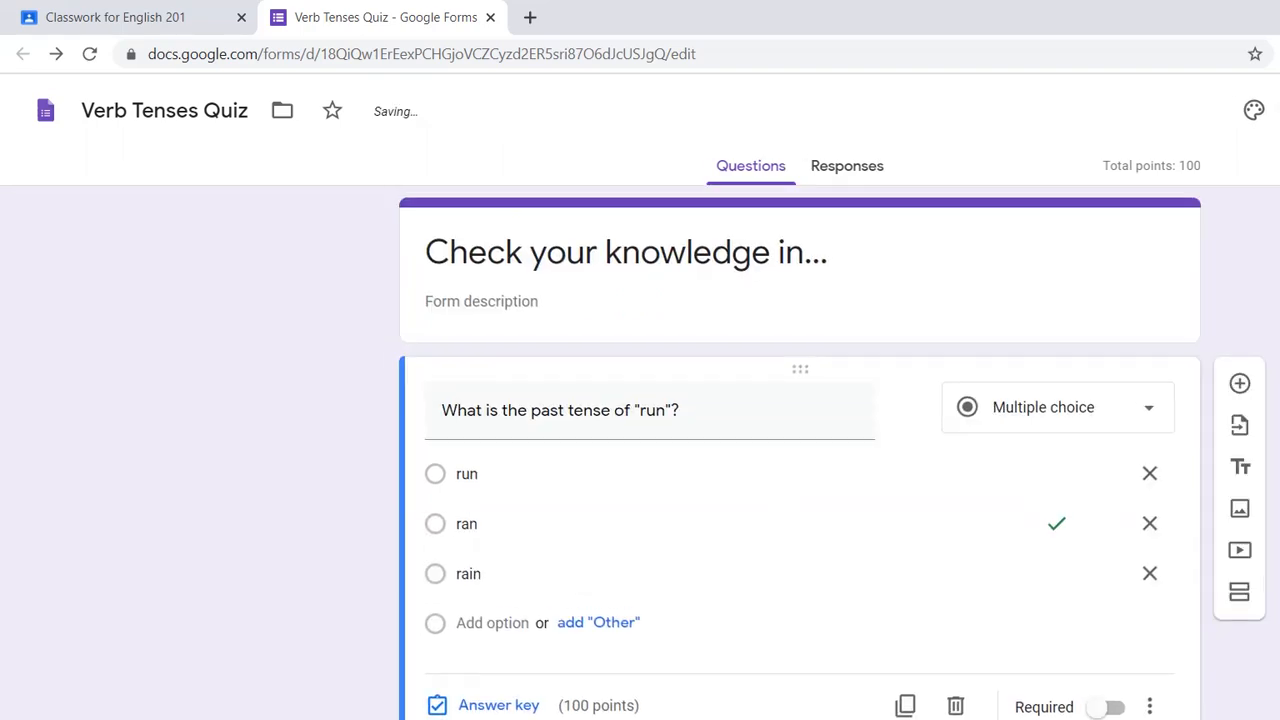
# - Check the quiz's responses, and return to the assignment in Google Classroom
pyautogui.click(847, 166)
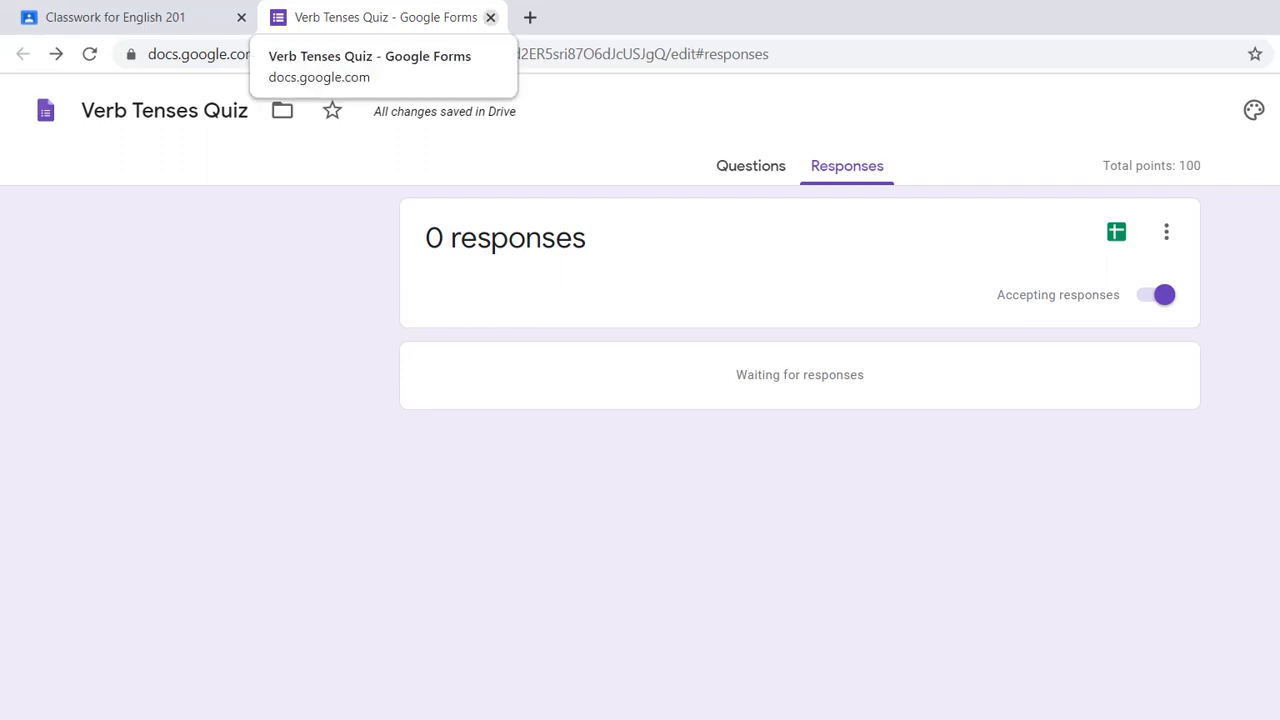
pyautogui.click(130, 17)
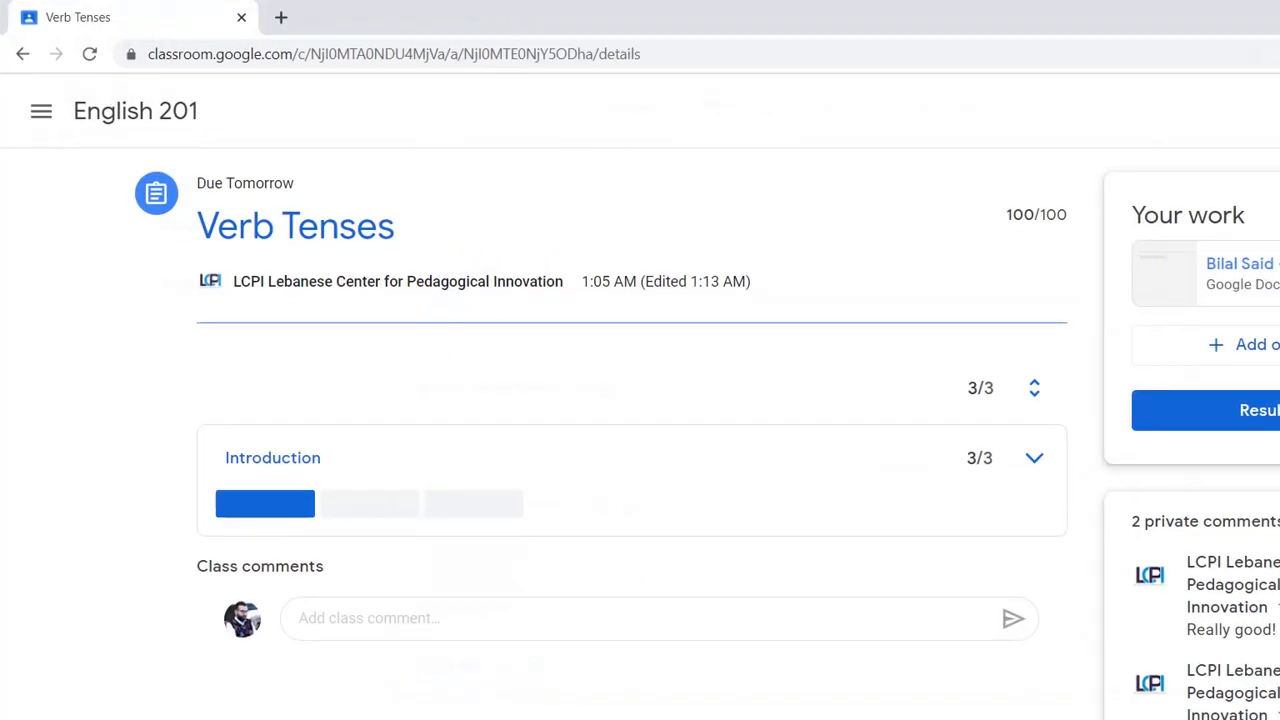
# - Reopen the Verb Tenses assignment from the English 201 stream and examine the level descriptions of its Introduction rubric criterion
pyautogui.click(135, 111)
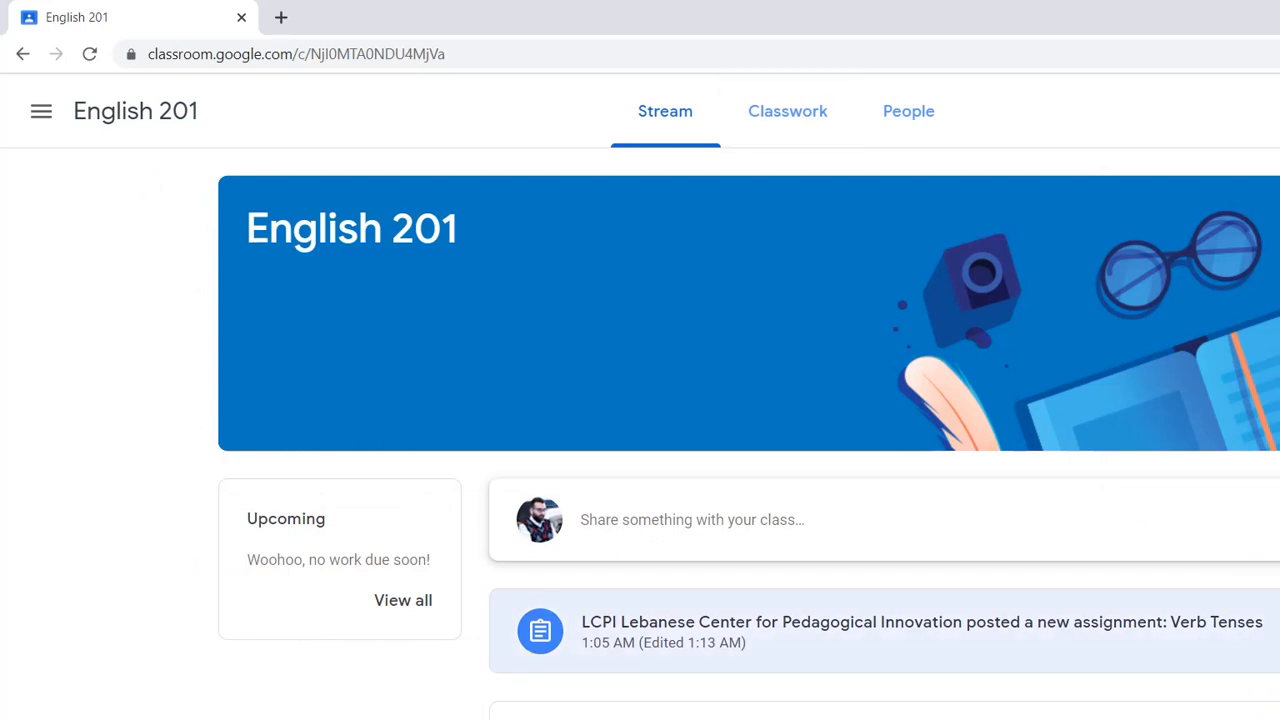
pyautogui.click(1012, 625)
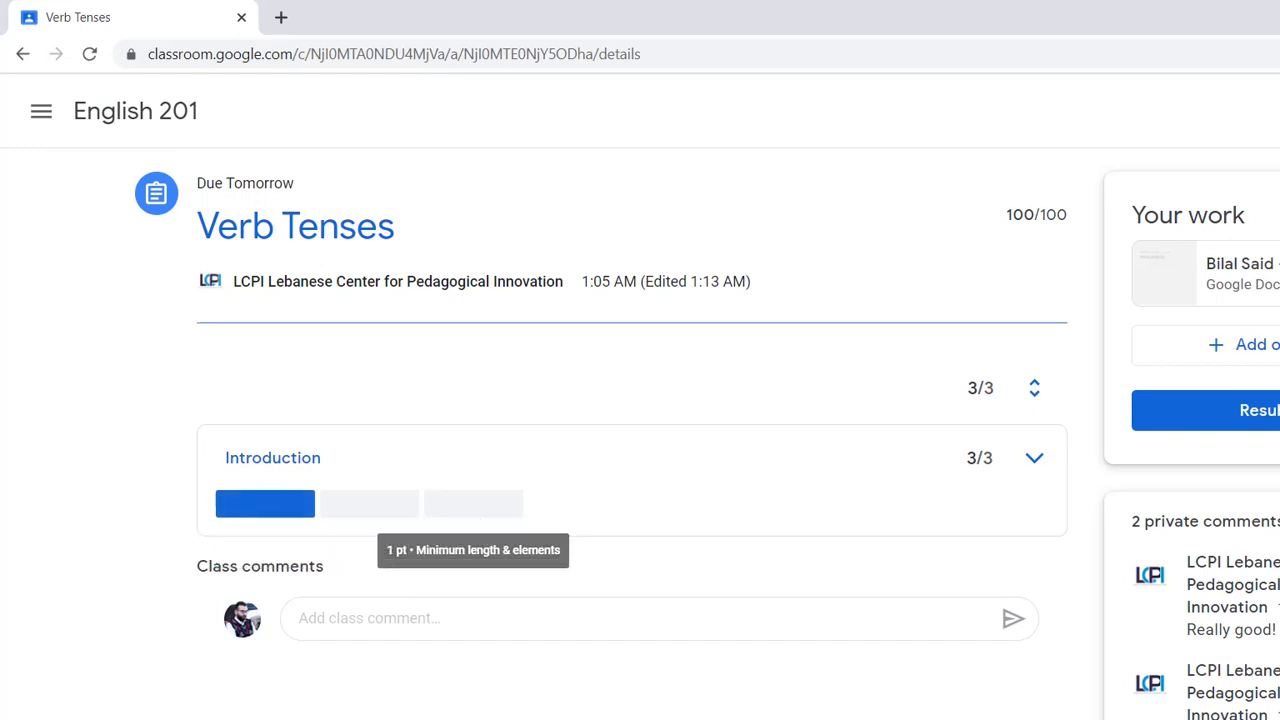
pyautogui.click(1034, 457)
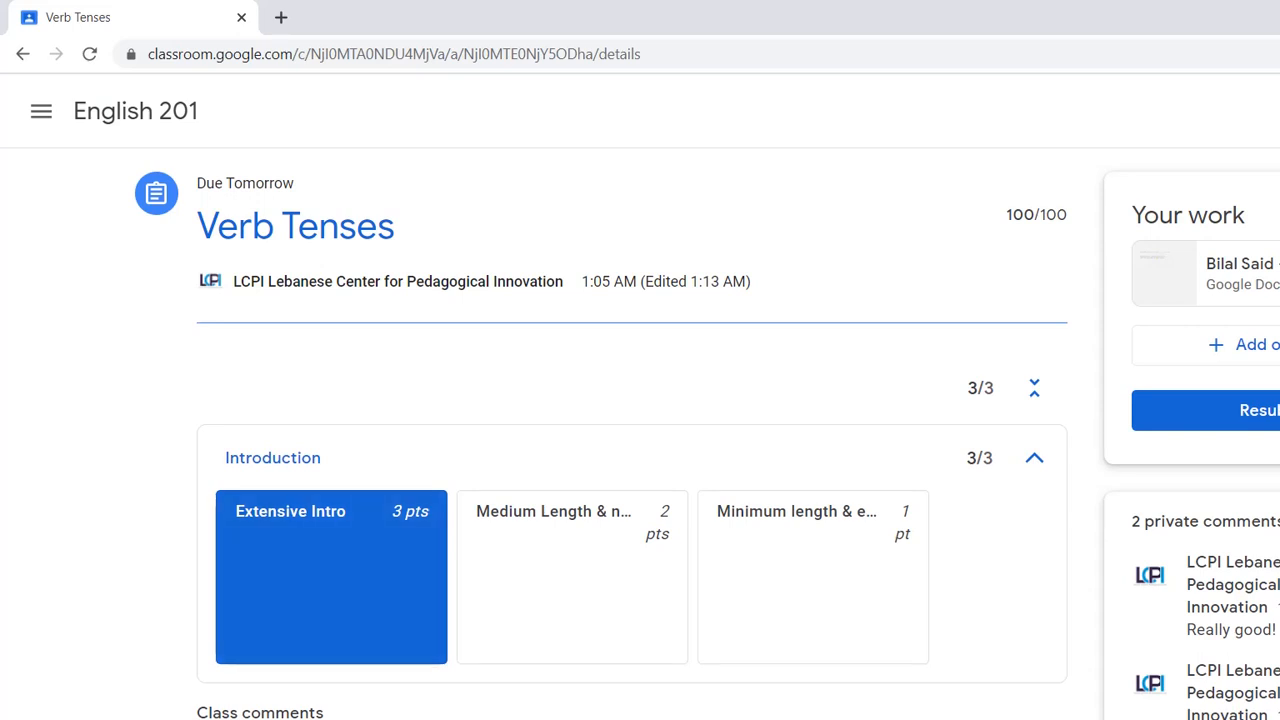
pyautogui.click(1034, 457)
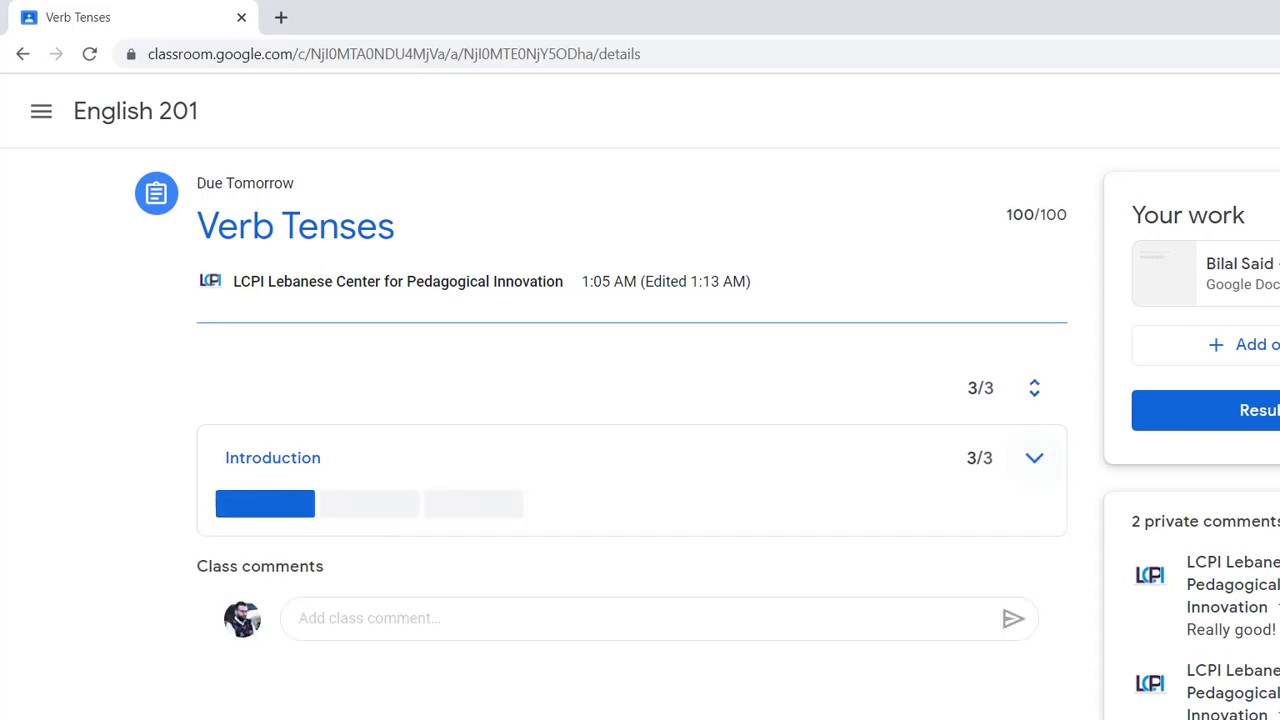
# - View the Review of verb tenses assignment from the class stream, and return to the English 201 stream
pyautogui.click(135, 111)
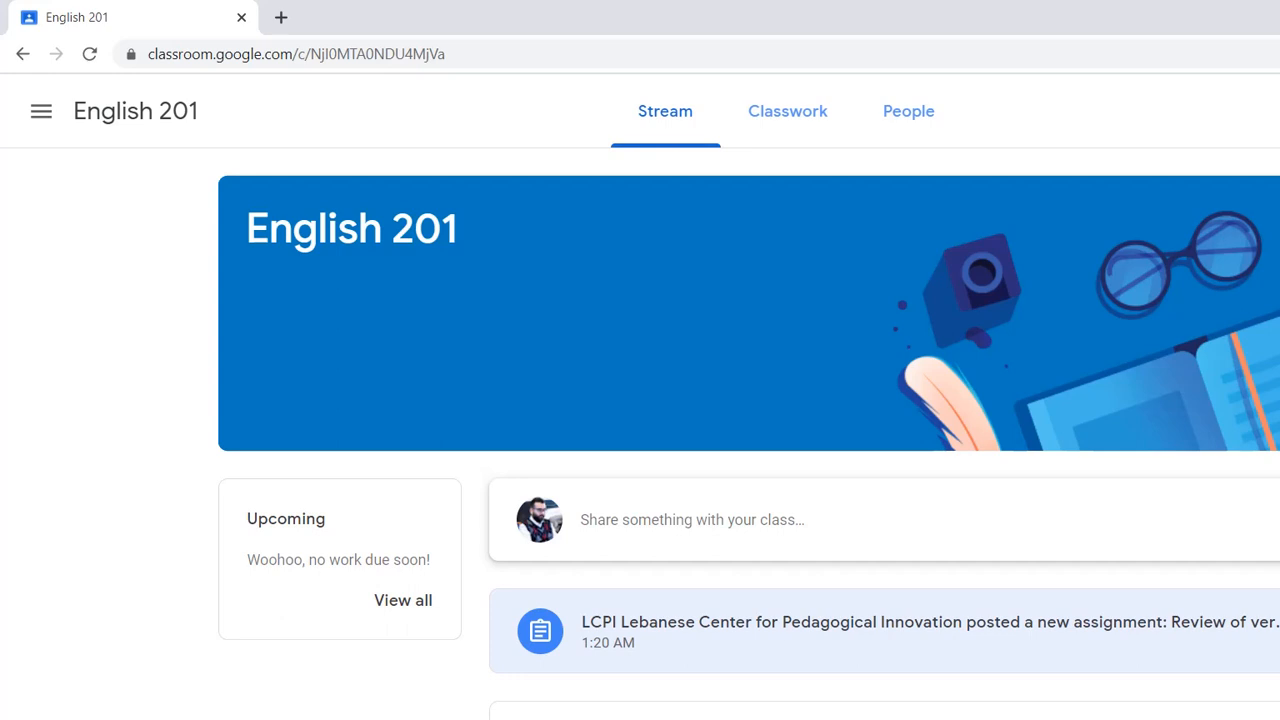
pyautogui.click(860, 631)
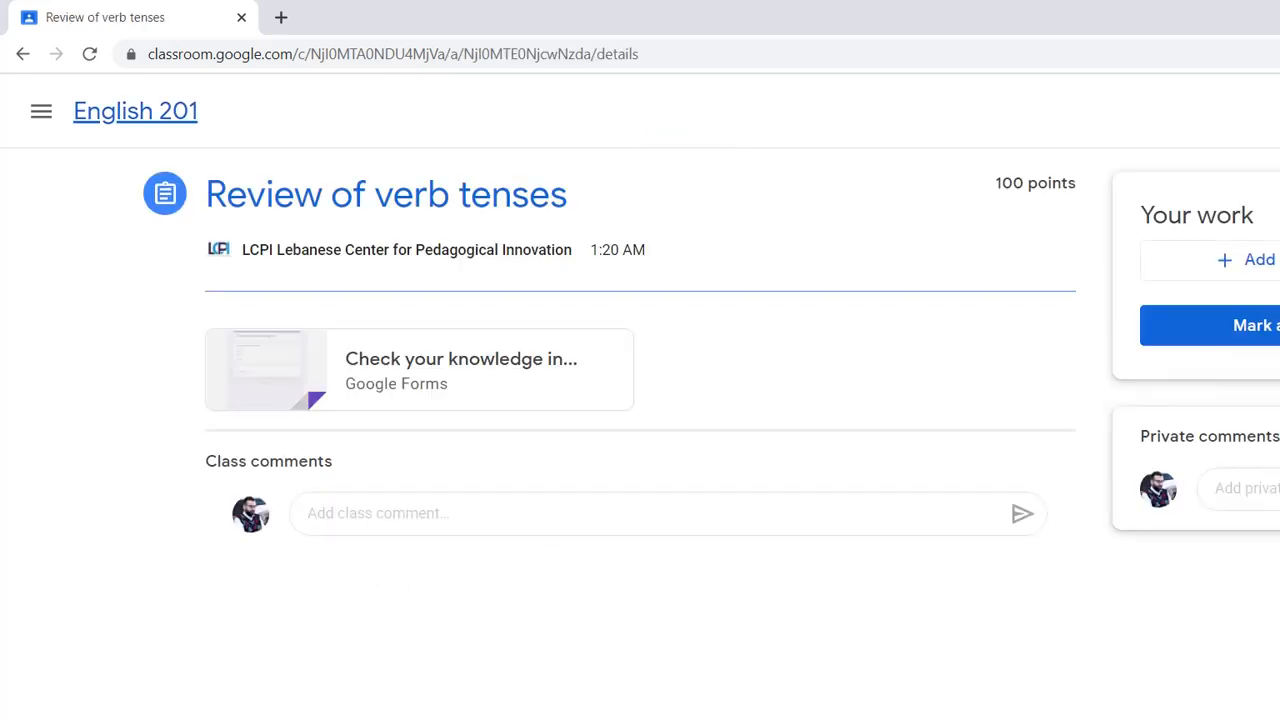
pyautogui.click(135, 111)
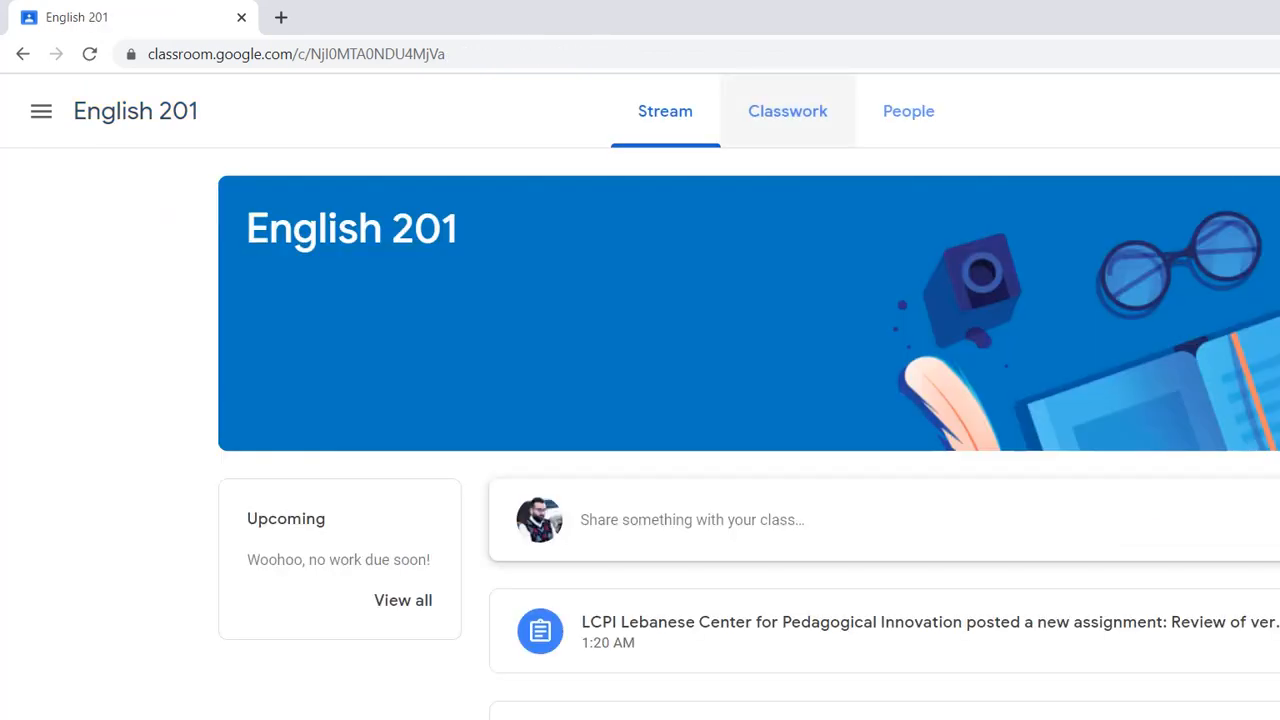
# - View the class's deadlines in Google Calendar from the Classwork page, and close the calendar
pyautogui.click(788, 111)
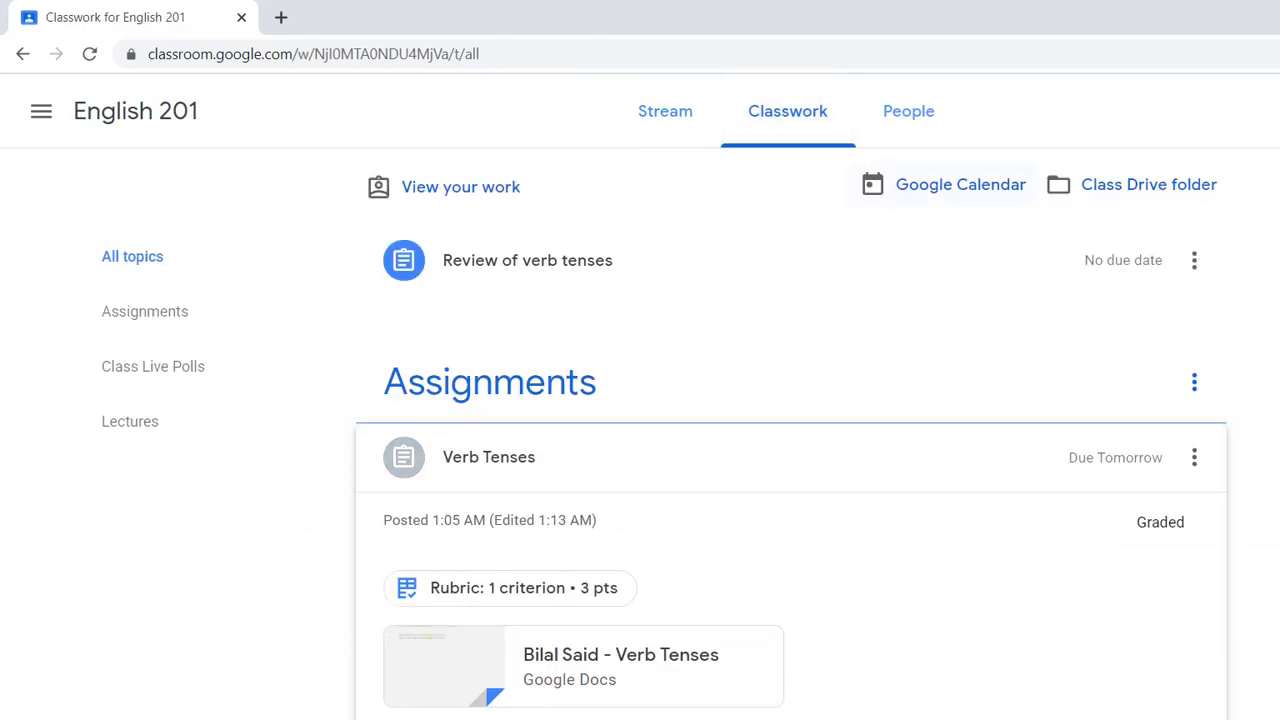
pyautogui.click(945, 184)
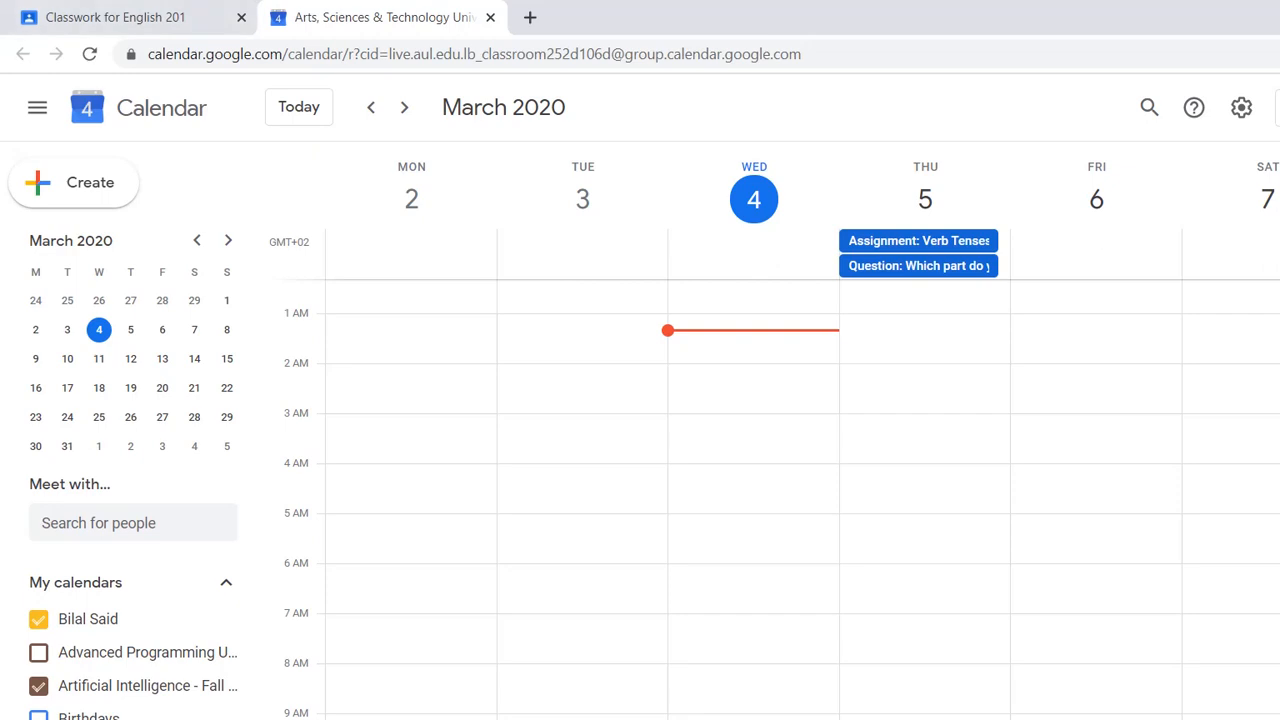
pyautogui.click(490, 17)
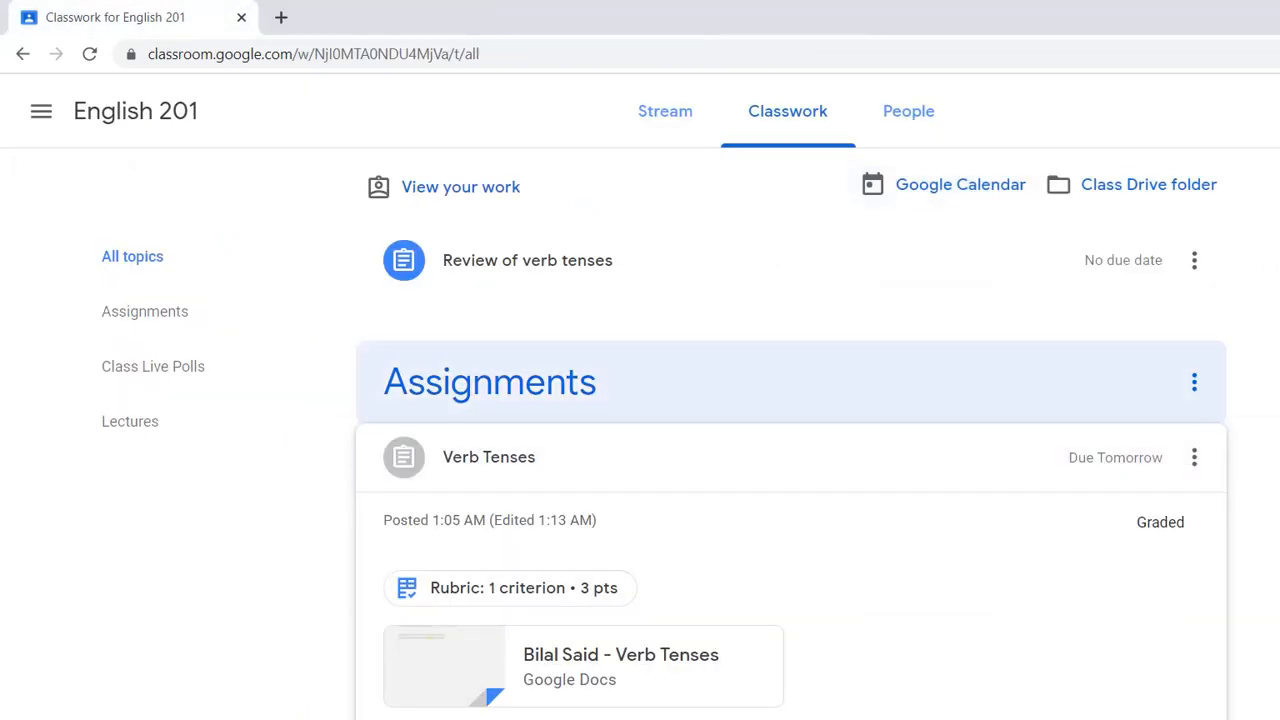
# - Open the quiz form attached to Review of verb tenses, answer "ran" for the past tense of "run", and submit it
pyautogui.click(528, 261)
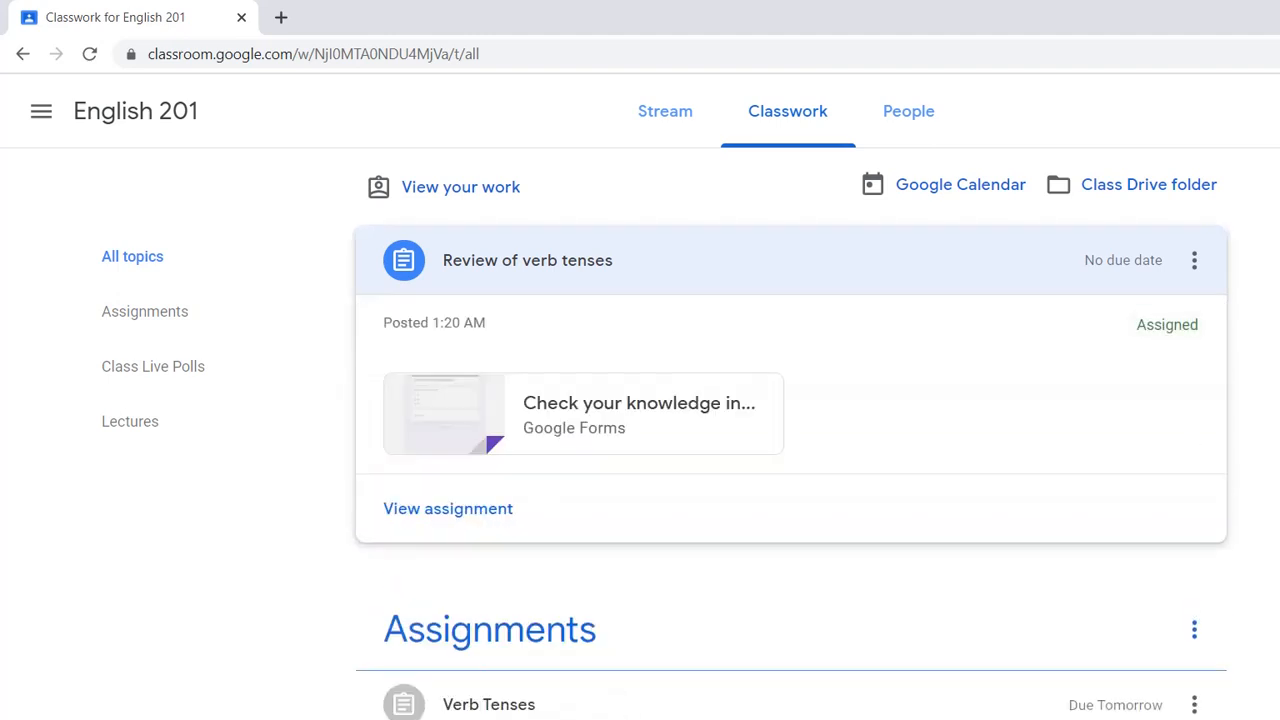
pyautogui.click(620, 405)
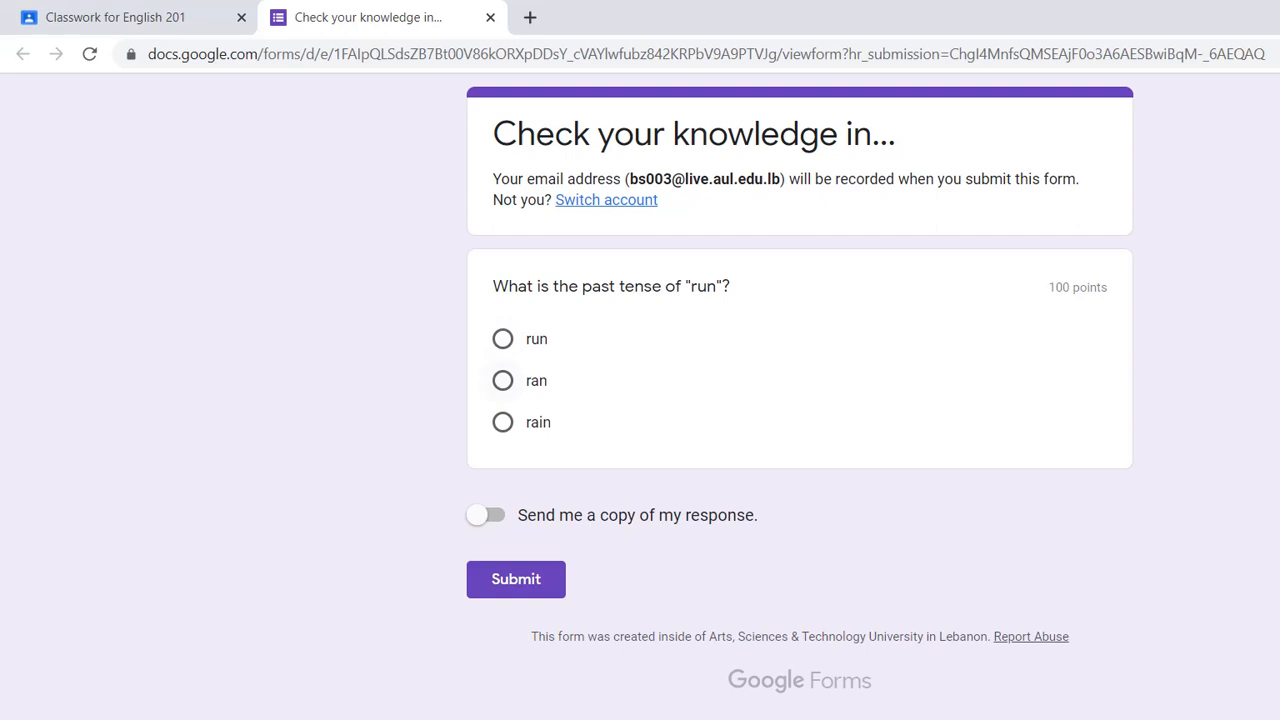
pyautogui.click(503, 381)
pyautogui.moveTo(630, 179); pyautogui.dragTo(785, 179)
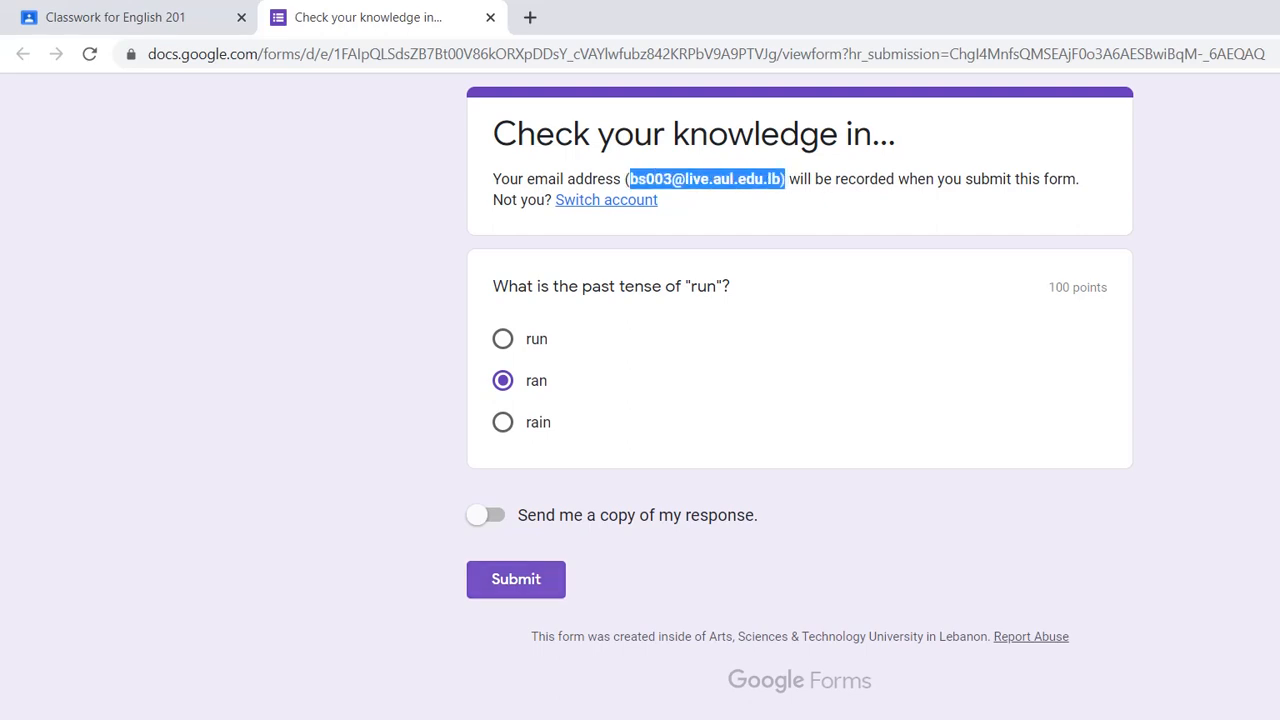
pyautogui.click(516, 579)
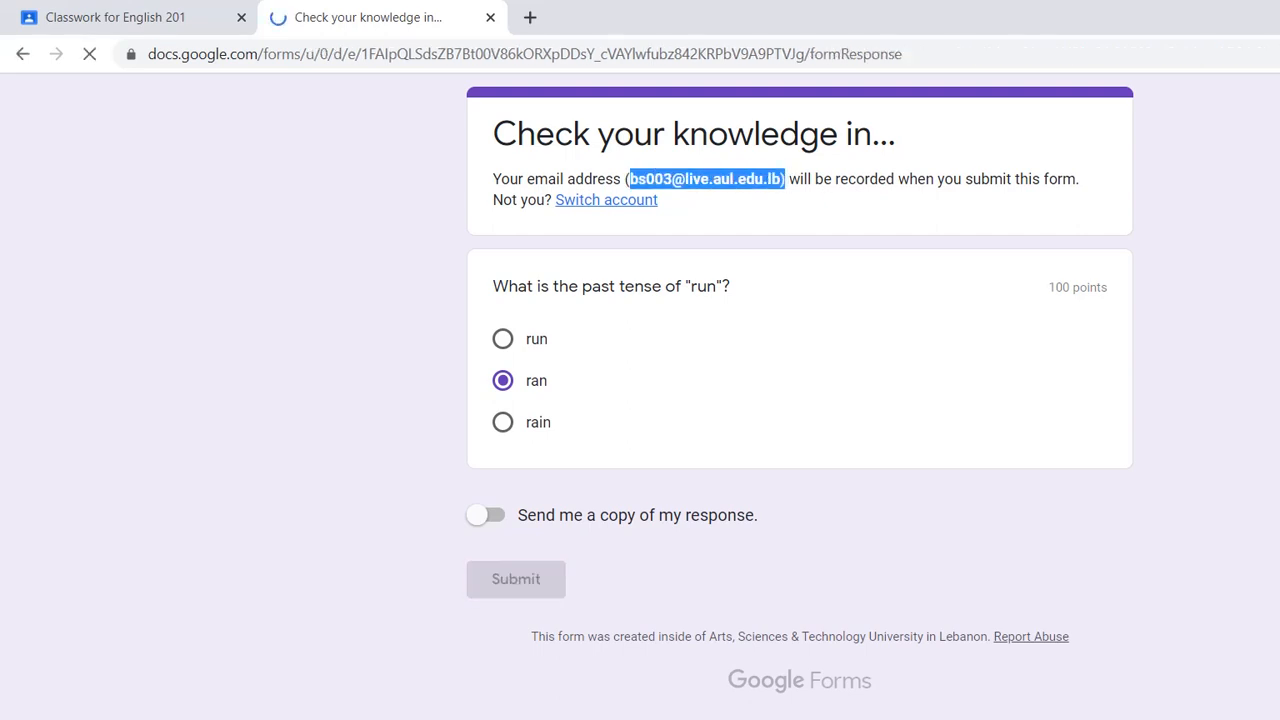
# - View the score of the submitted quiz and the linked assignment's page, closing each after viewing
pyautogui.click(555, 249)
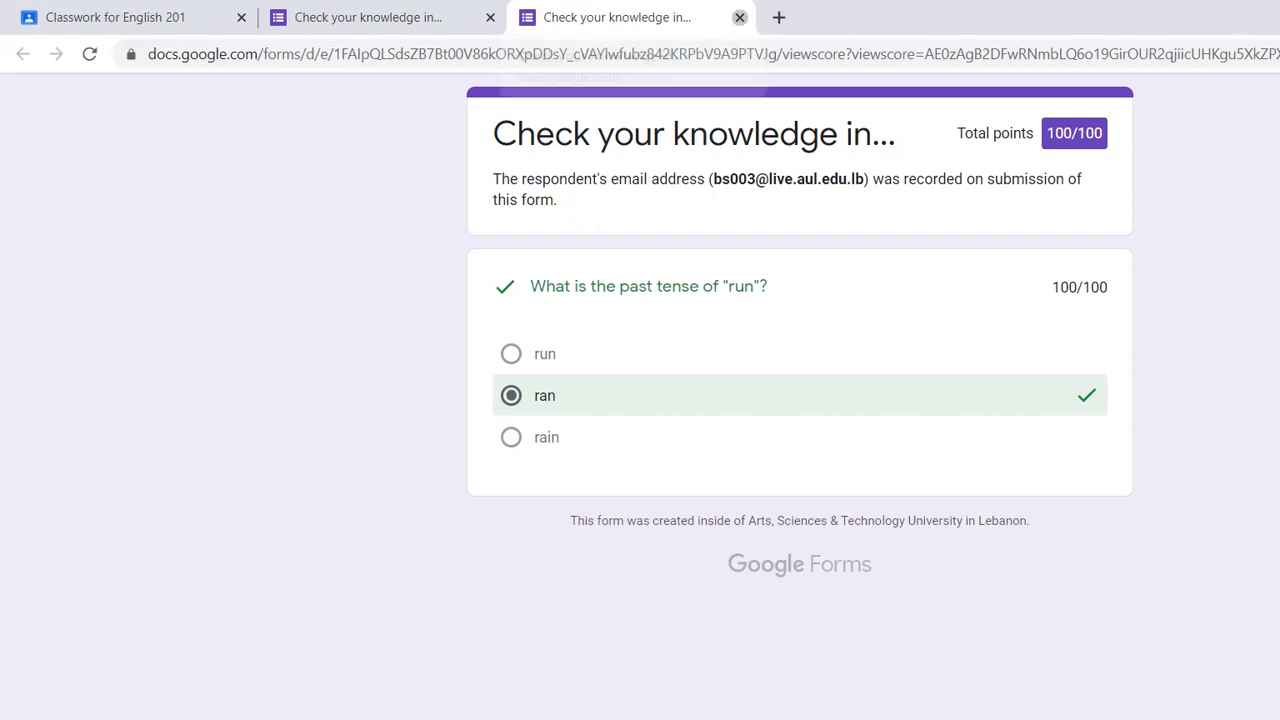
pyautogui.click(739, 17)
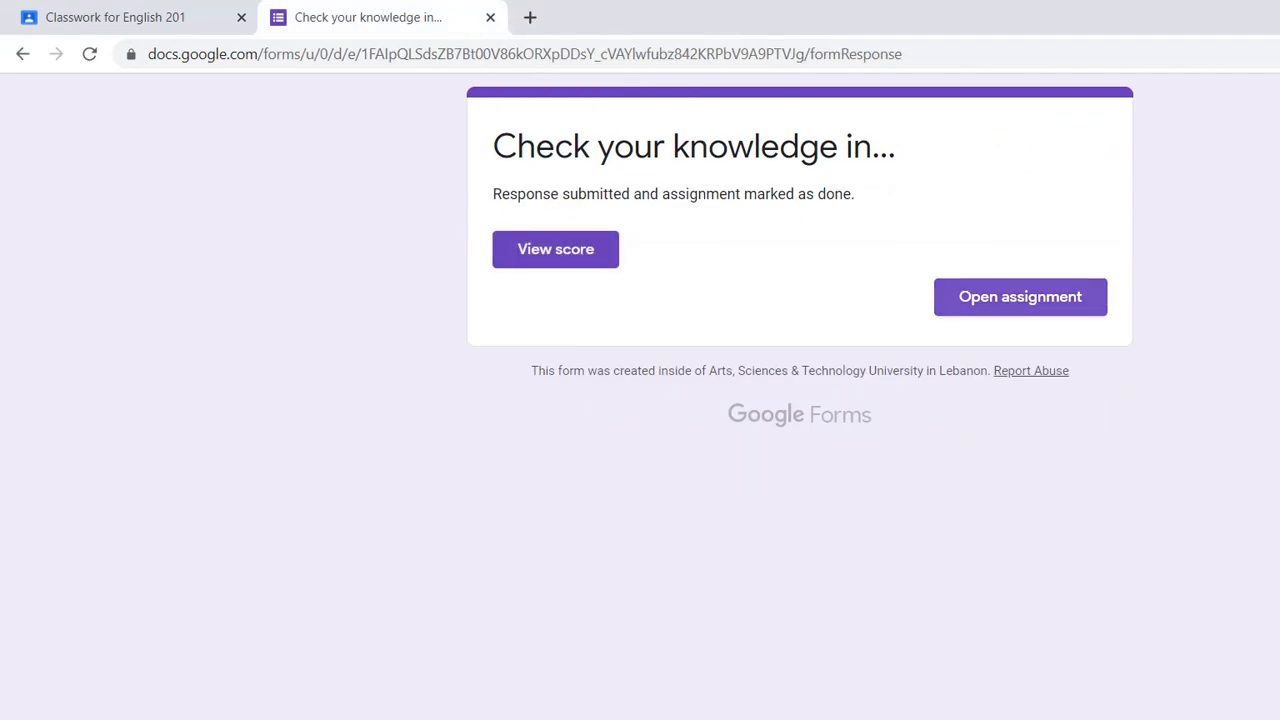
pyautogui.click(1020, 297)
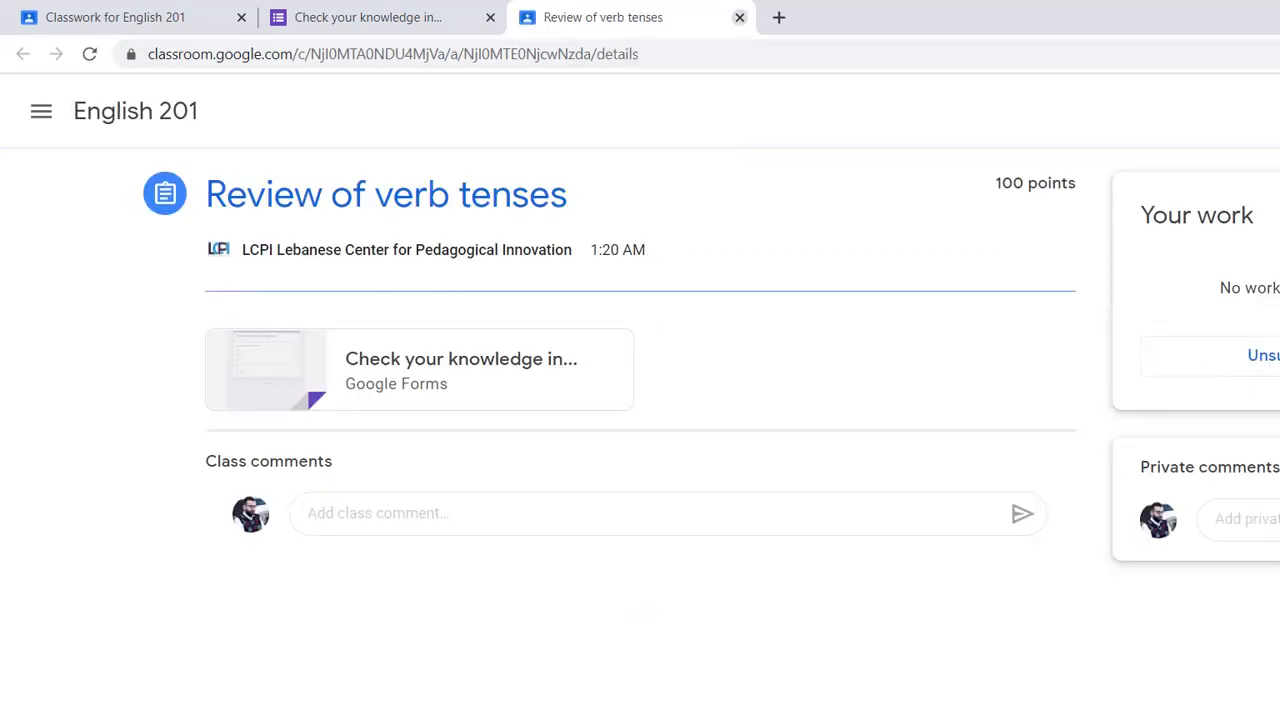
pyautogui.click(739, 17)
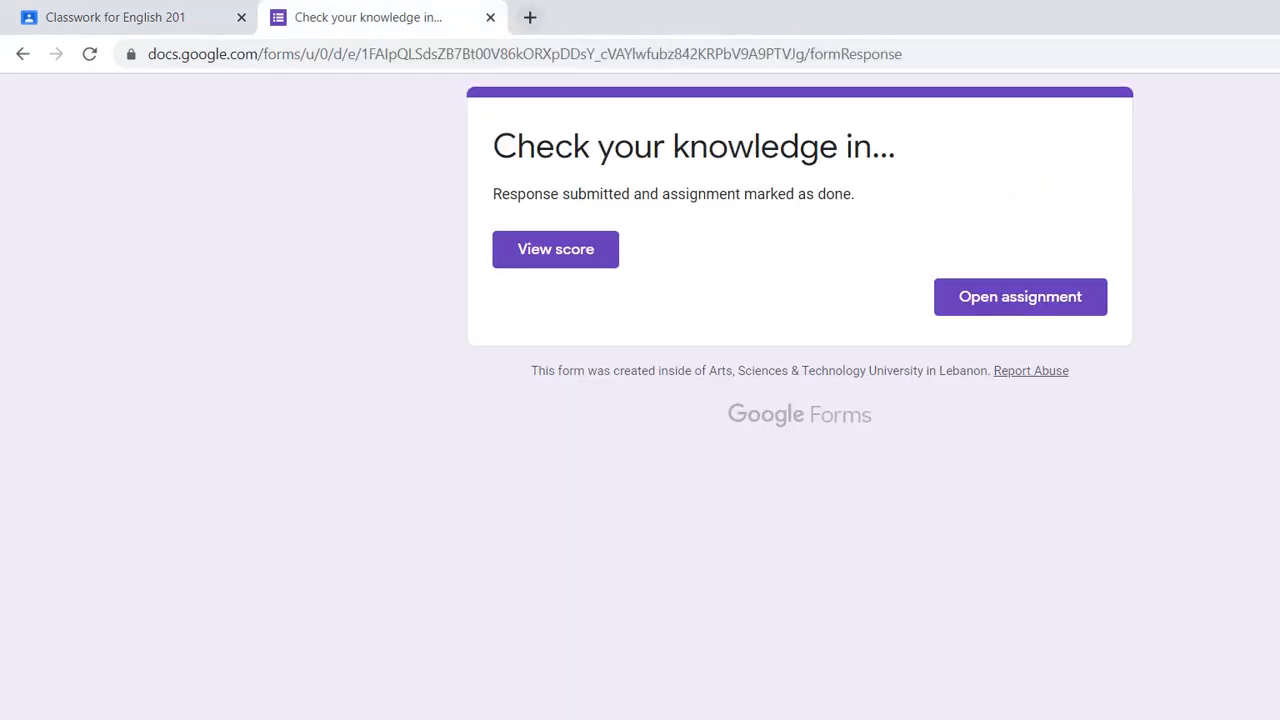
# - Close the submitted form and open the turned-in student work for Review of verb tenses in the teacher's Classwork
pyautogui.click(490, 17)
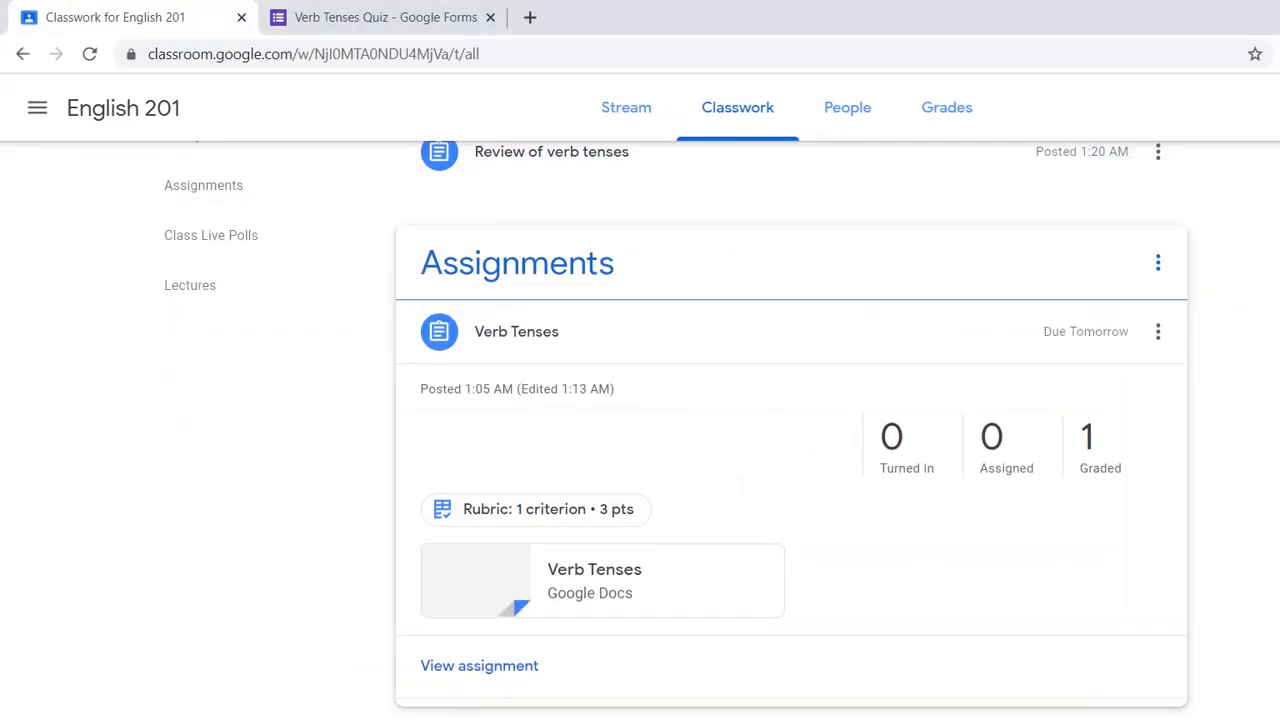
pyautogui.click(552, 256)
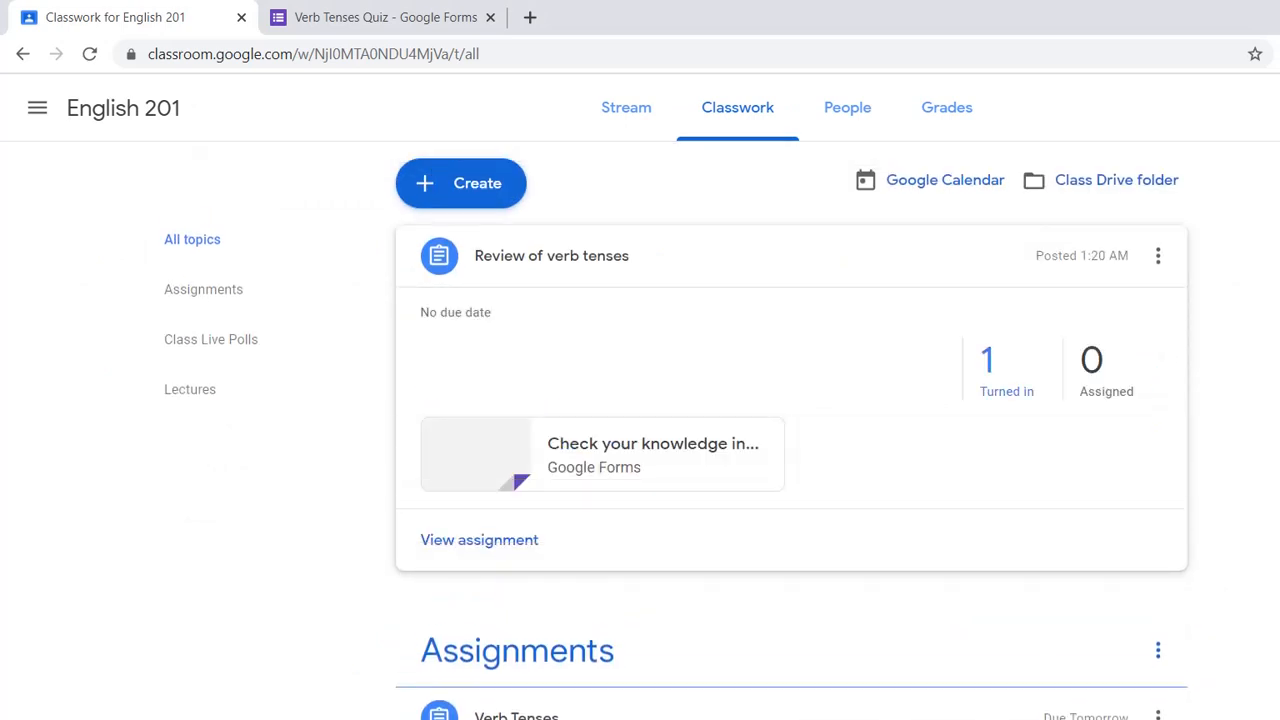
pyautogui.click(987, 370)
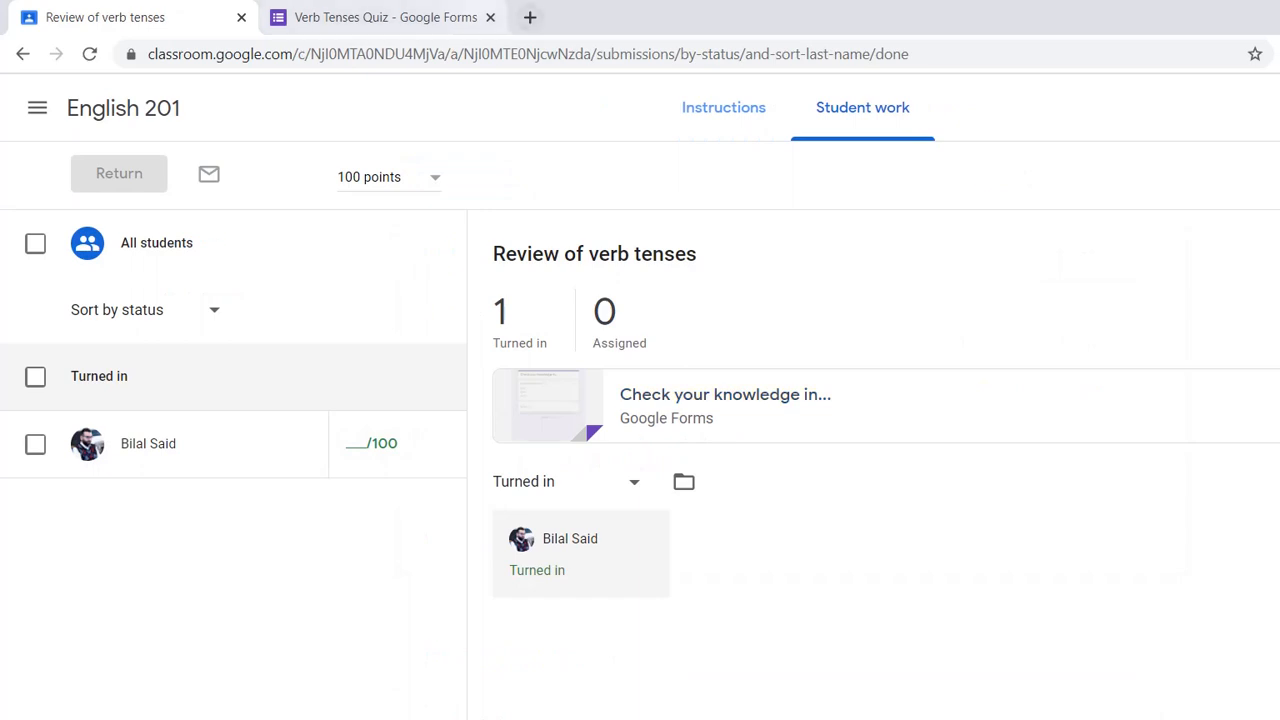
# - Examine the Verb Tenses Quiz's response insights and scores in Google Forms, and look at the score release options without sending anything
pyautogui.click(400, 17)
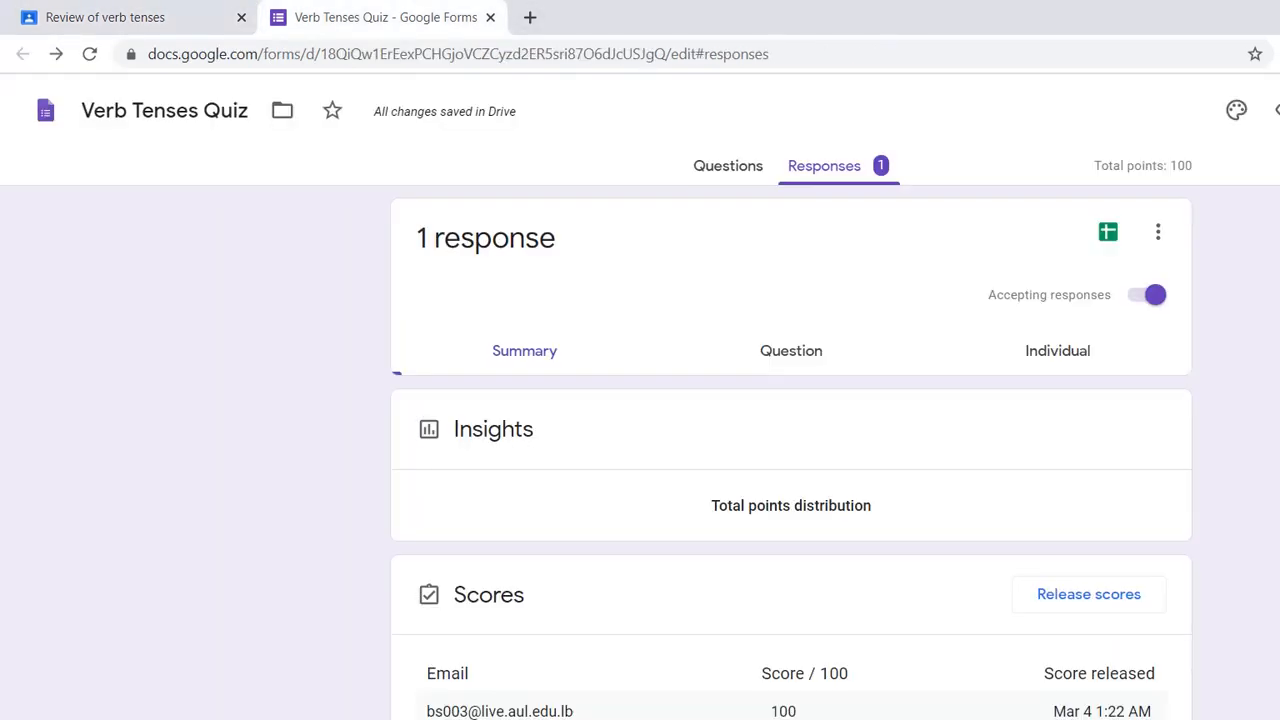
pyautogui.scroll(-2, 791, 450)
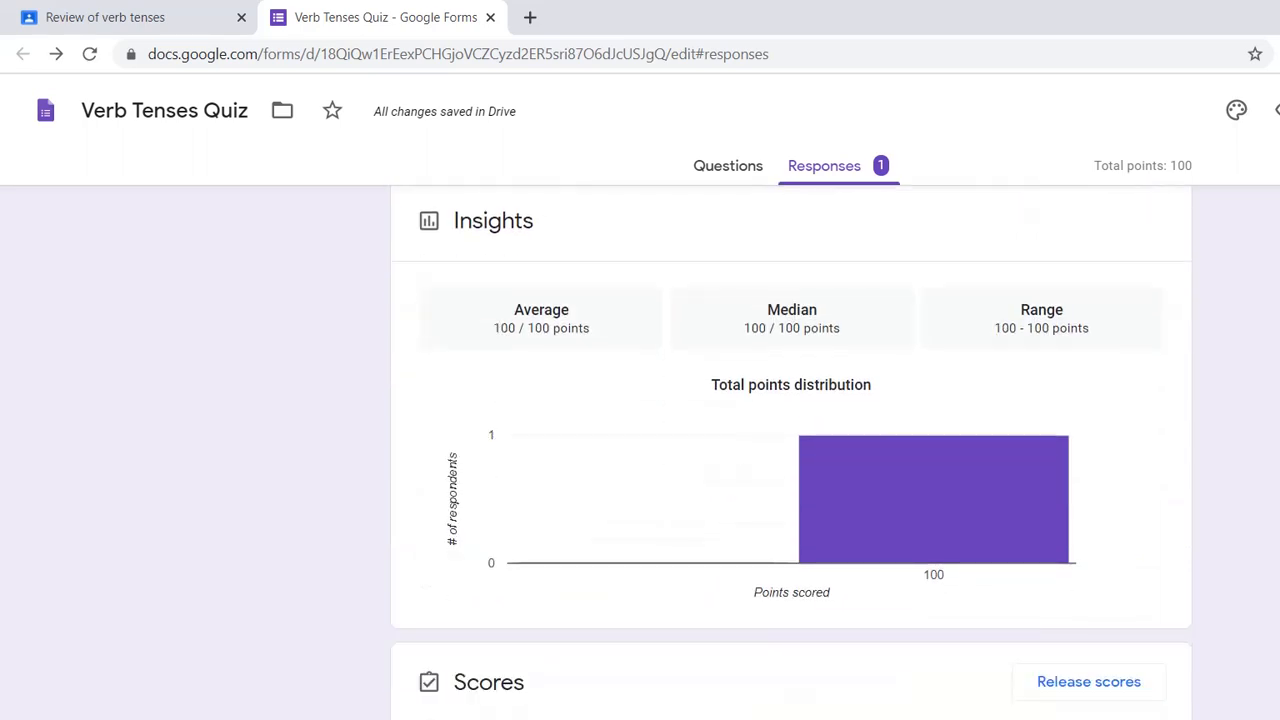
pyautogui.moveTo(933, 499)
pyautogui.scroll(-3, 933, 499)
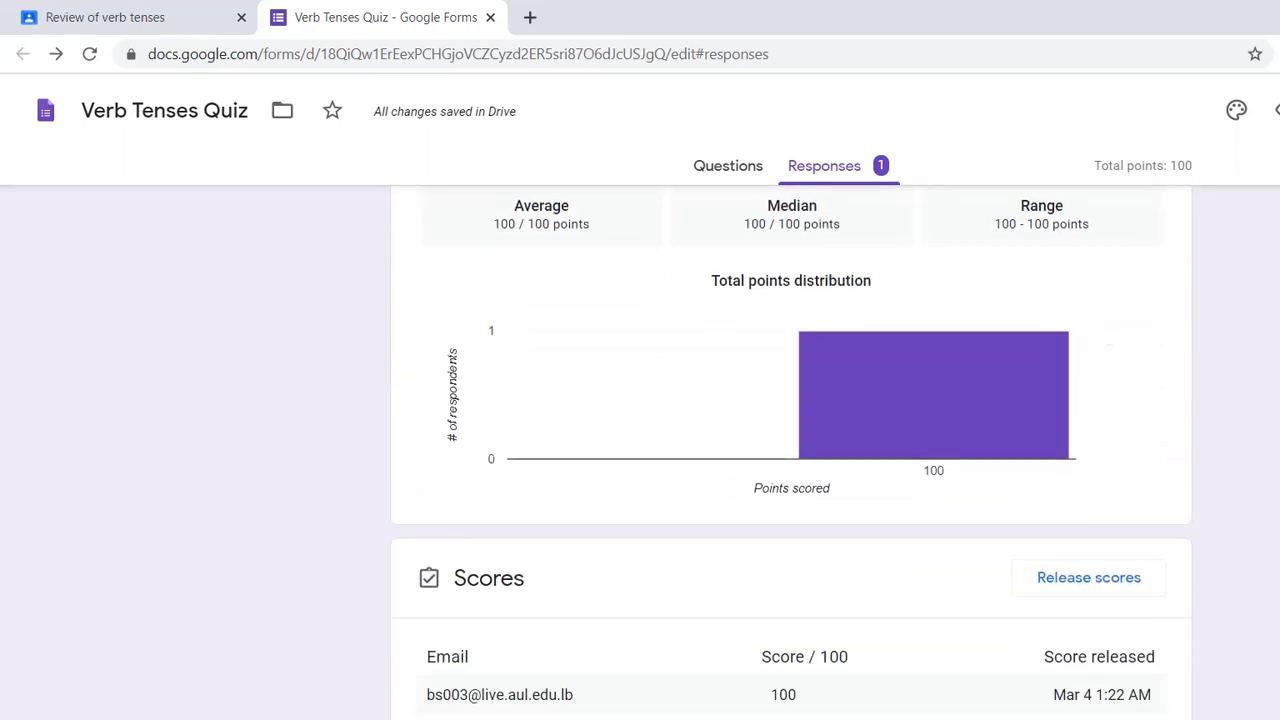
pyautogui.scroll(-1, 791, 450)
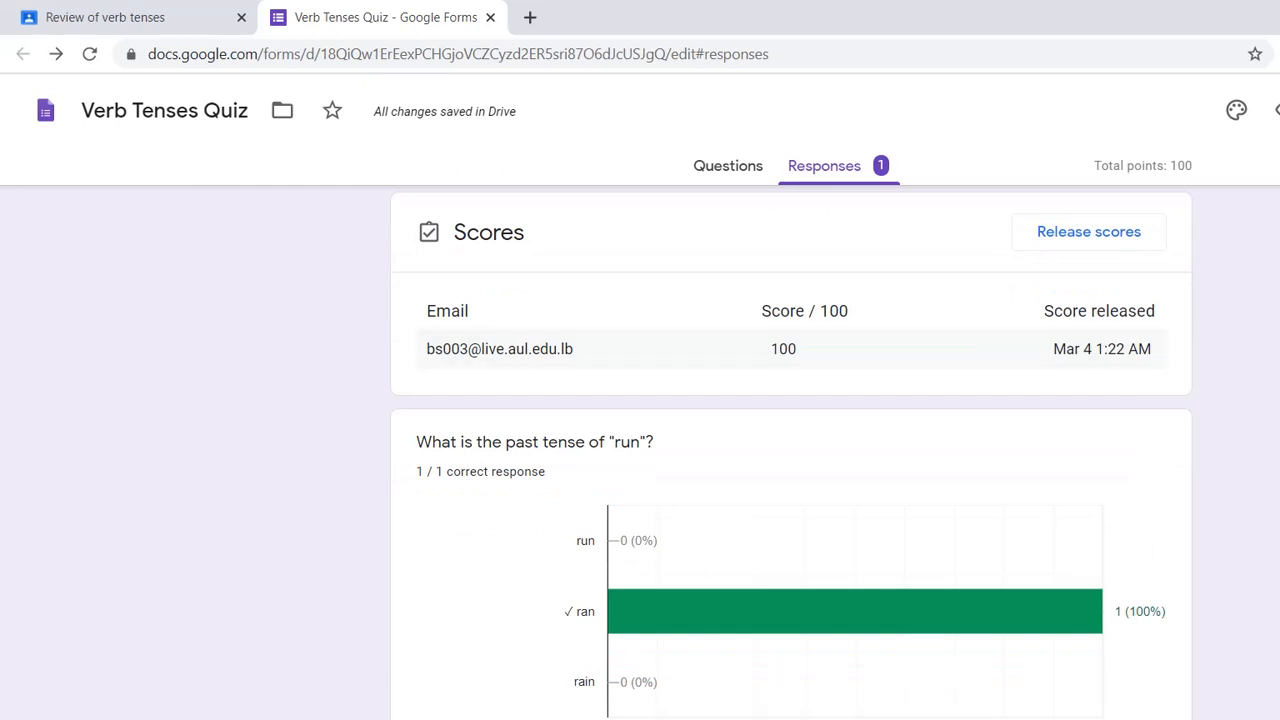
pyautogui.click(1110, 231)
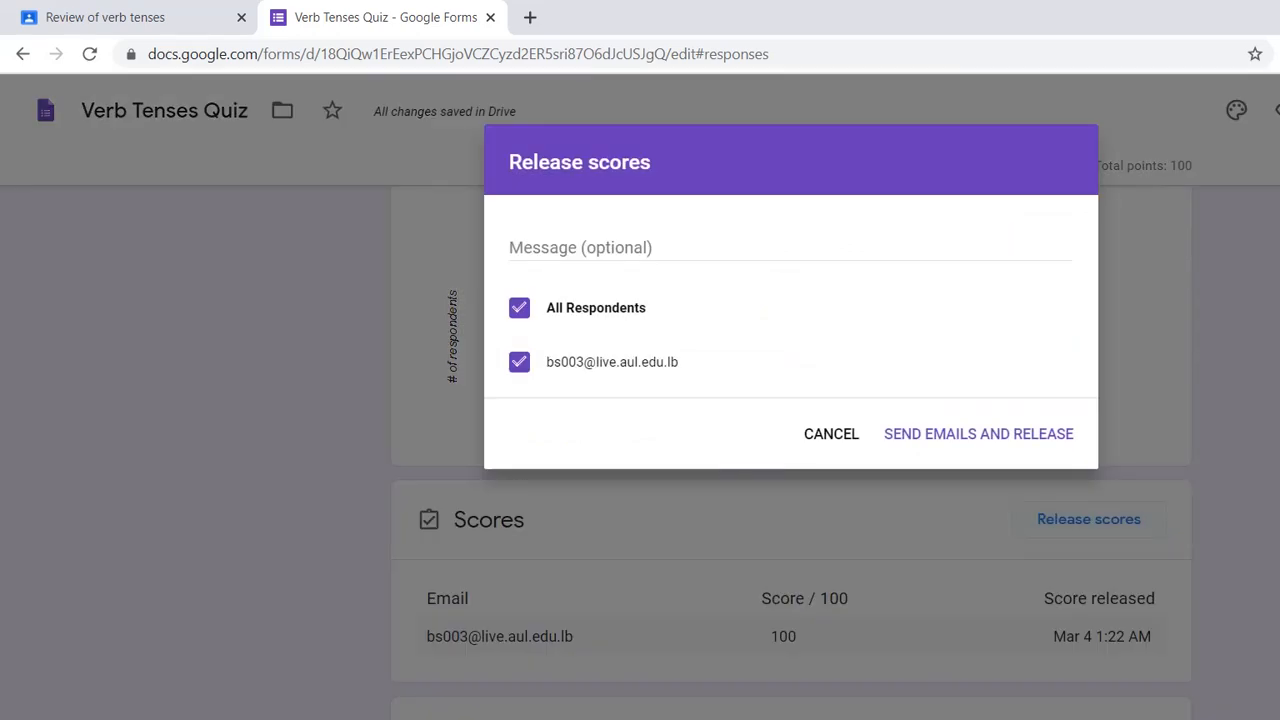
pyautogui.click(831, 434)
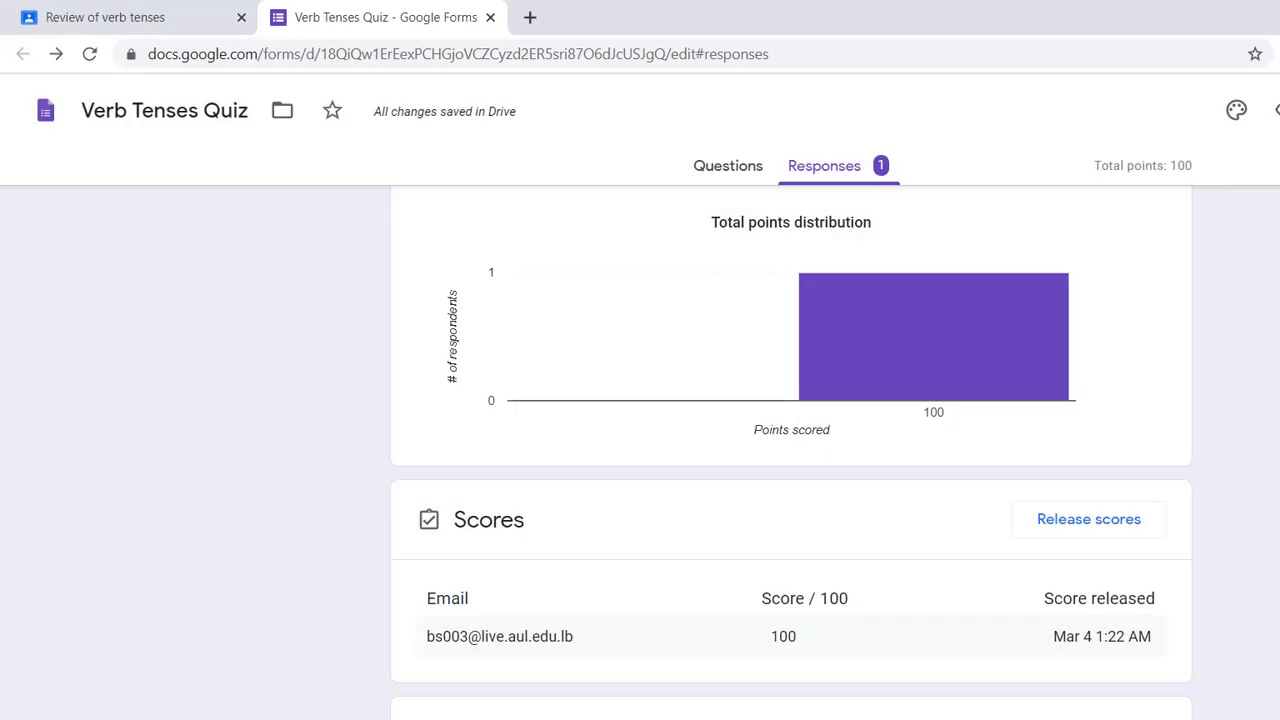
# - Back in Google Classroom, import the quiz grades into the Review of verb tenses student work
pyautogui.click(105, 17)
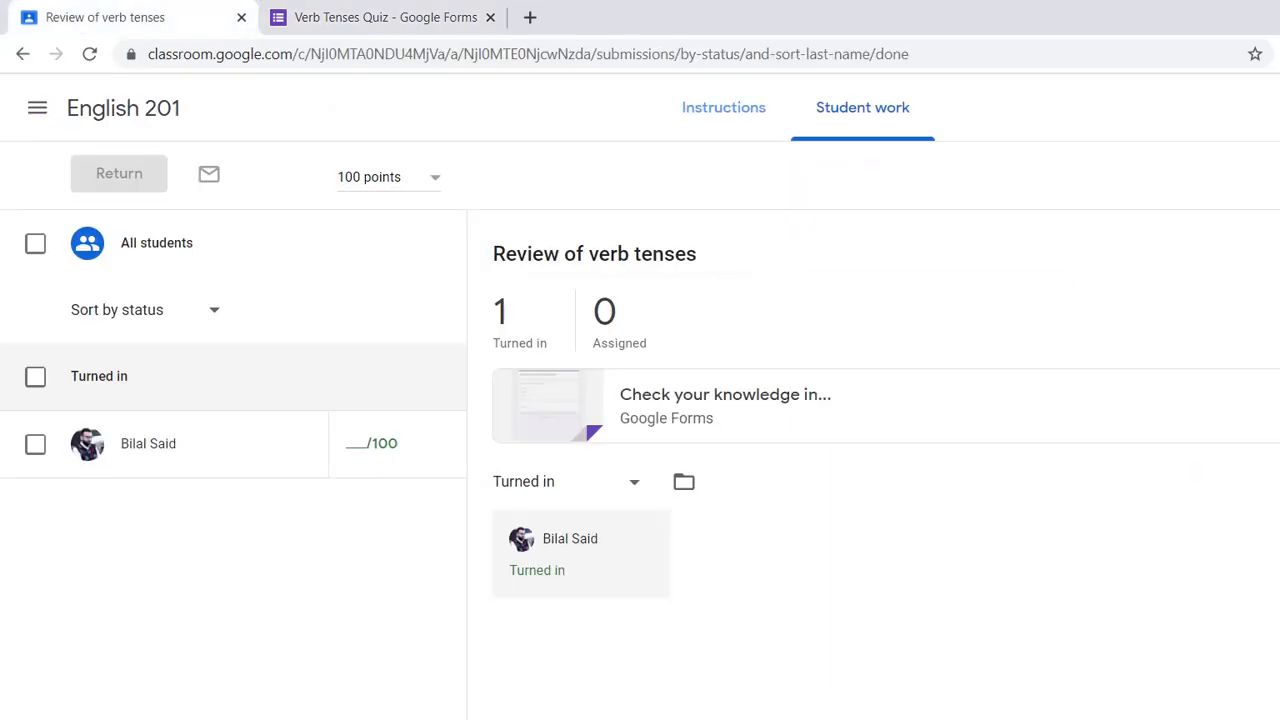
pyautogui.click(1279, 174)
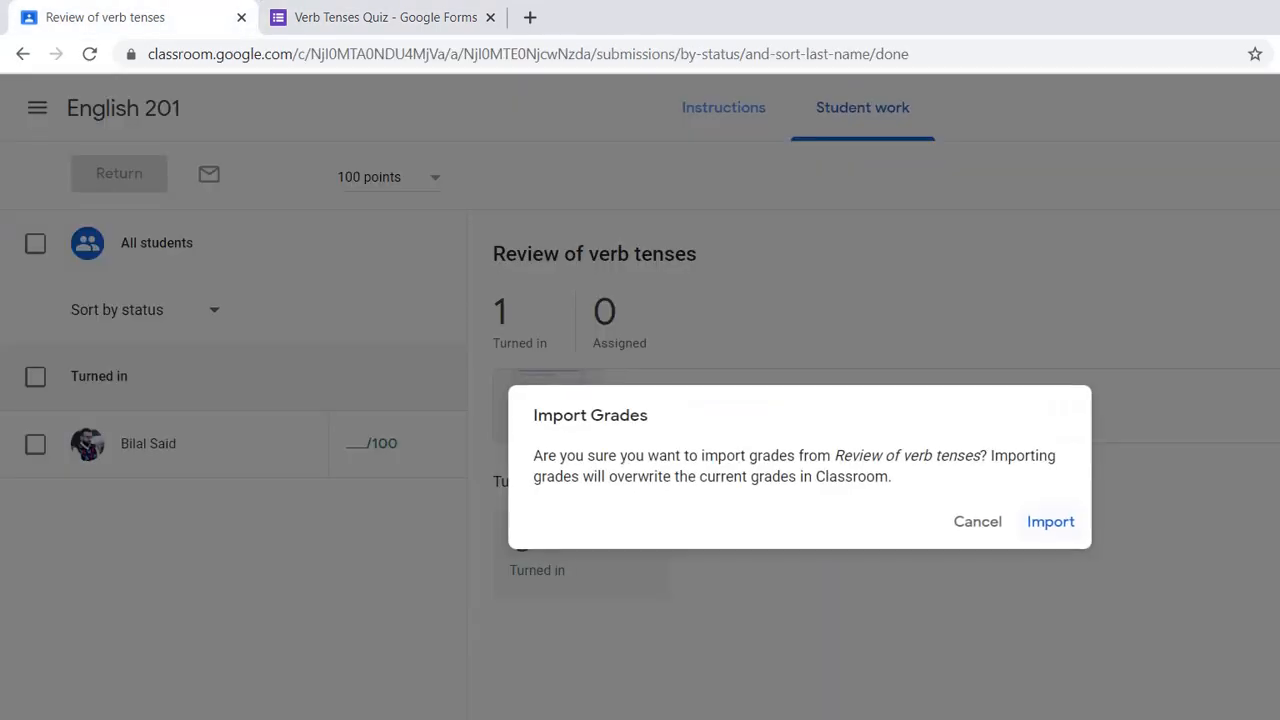
pyautogui.click(1051, 522)
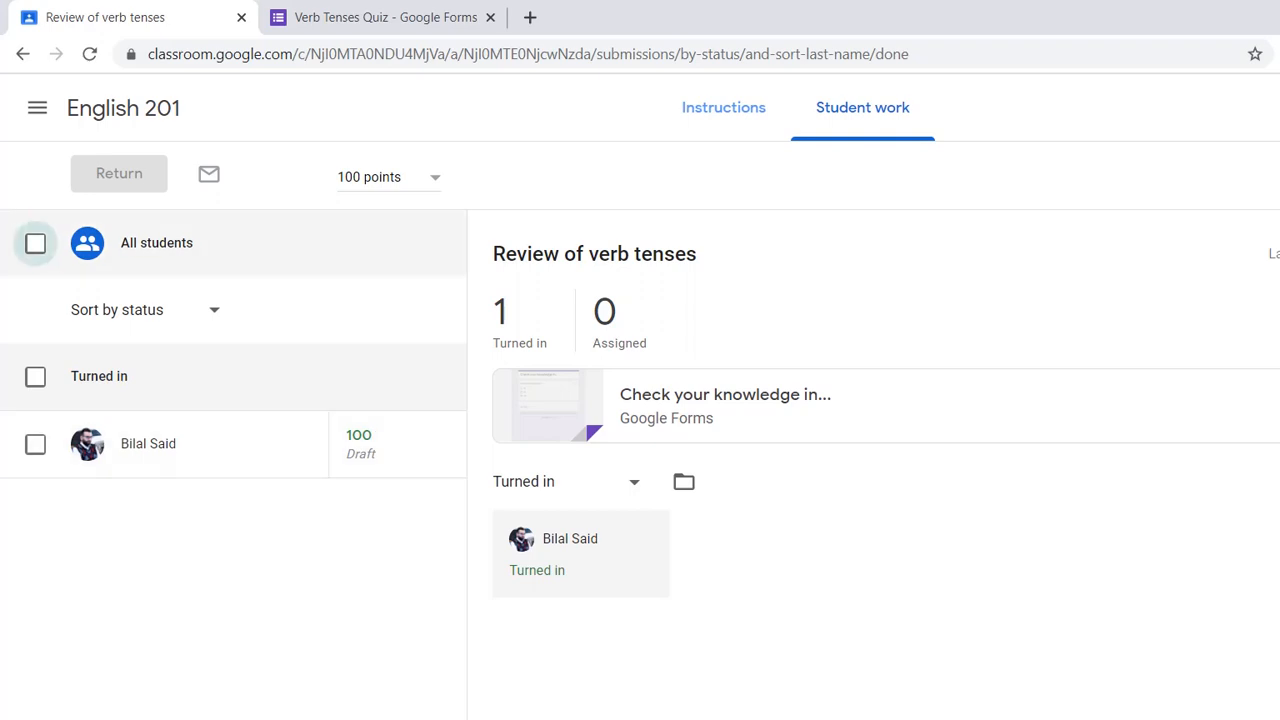
# - Return the graded Review of verb tenses work to all students without a private comment
pyautogui.click(35, 243)
pyautogui.click(119, 173)
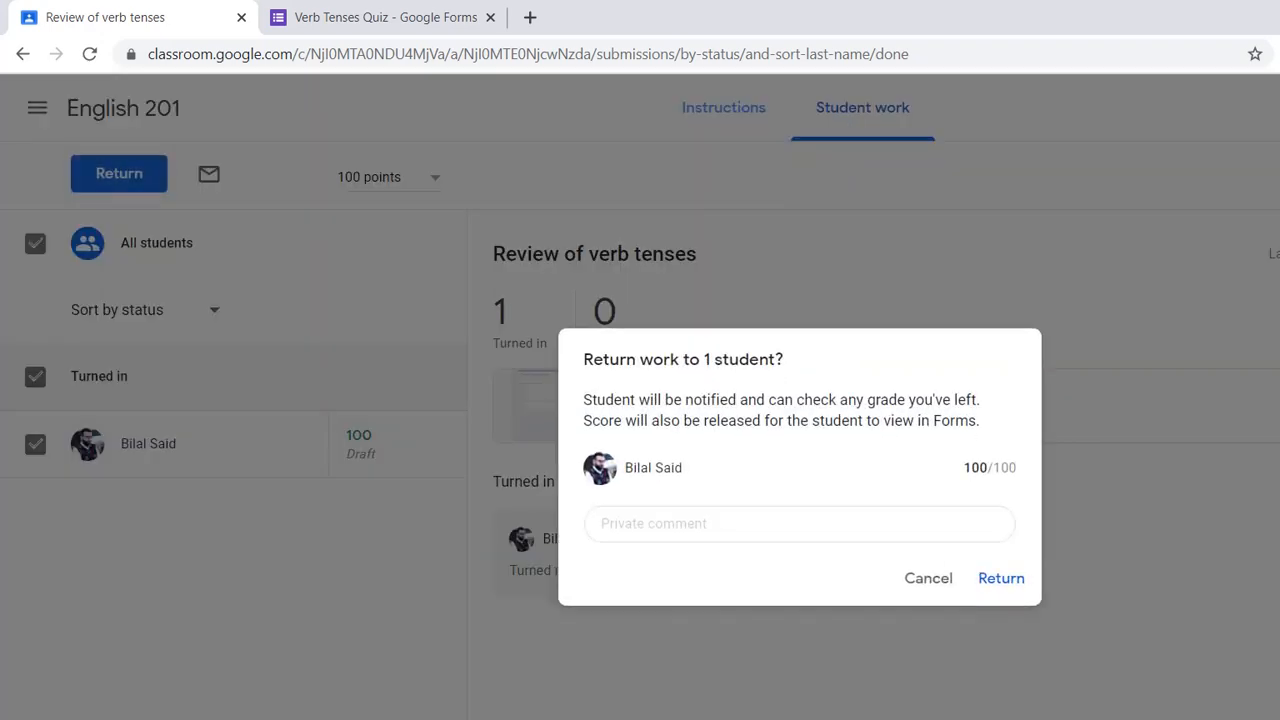
pyautogui.click(998, 579)
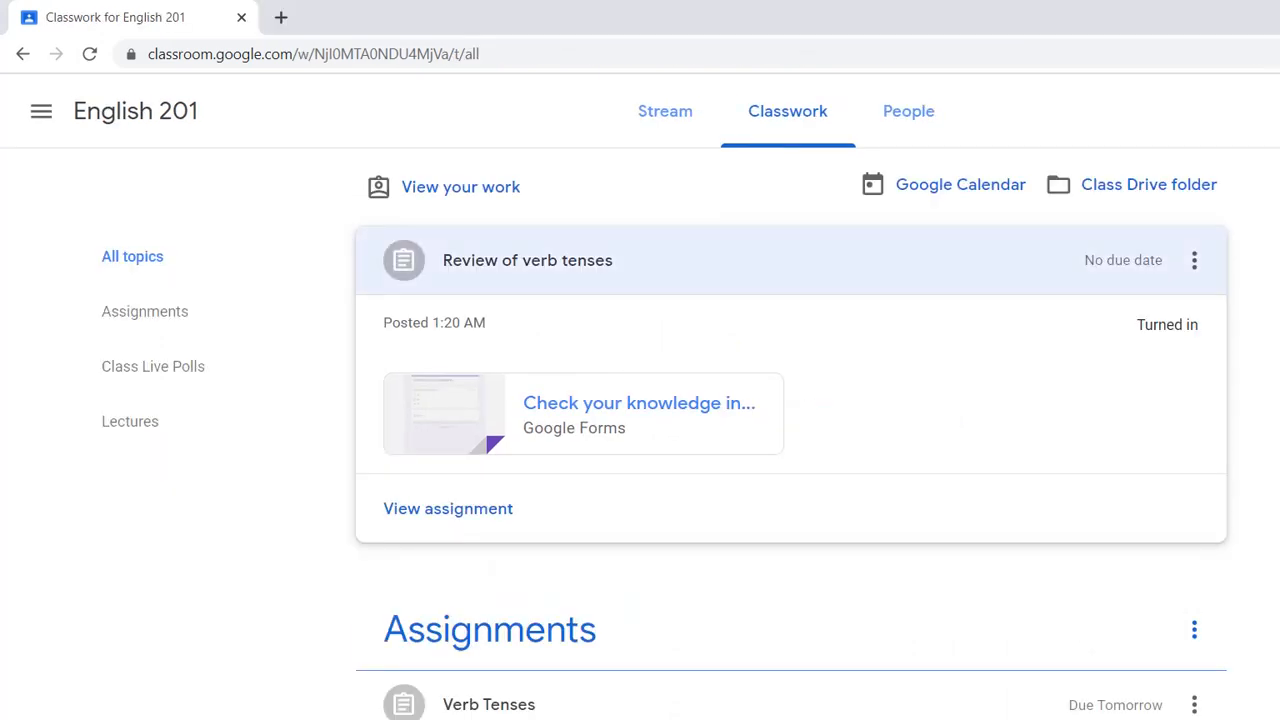
# - Check the returned Review of verb tenses assignment from the student's Classwork page
pyautogui.click(790, 260)
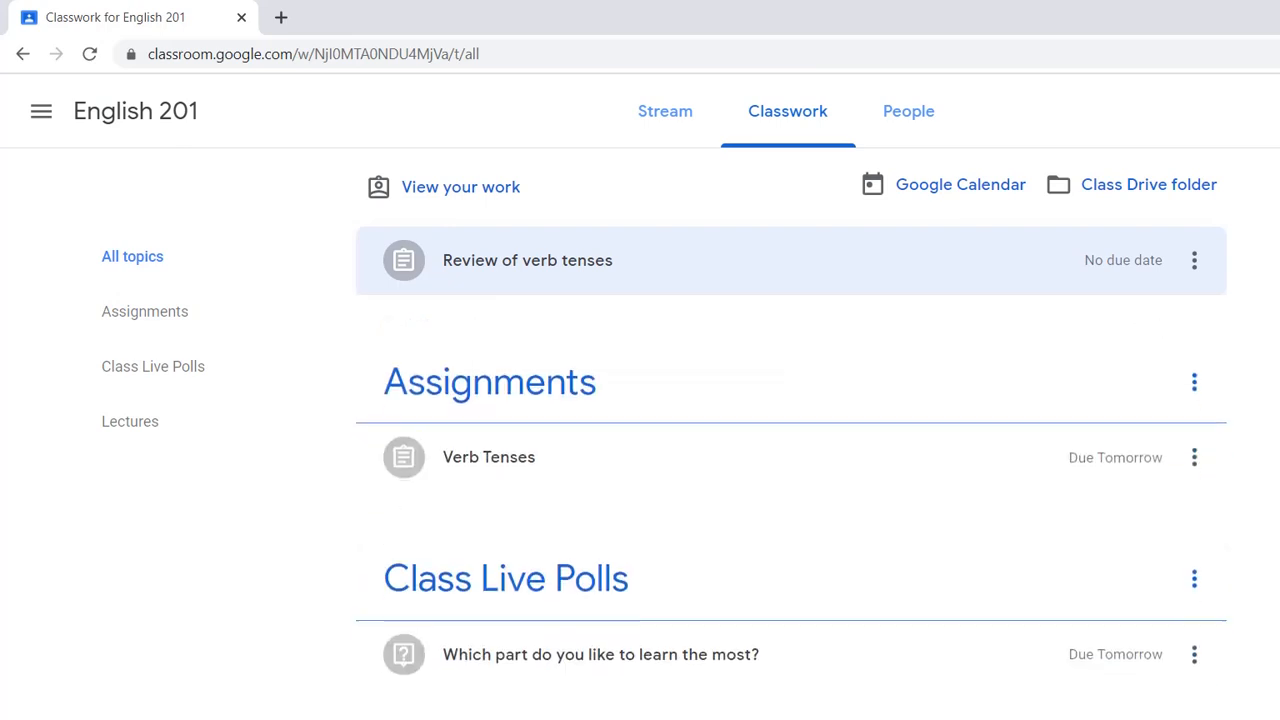
pyautogui.click(527, 260)
pyautogui.click(478, 508)
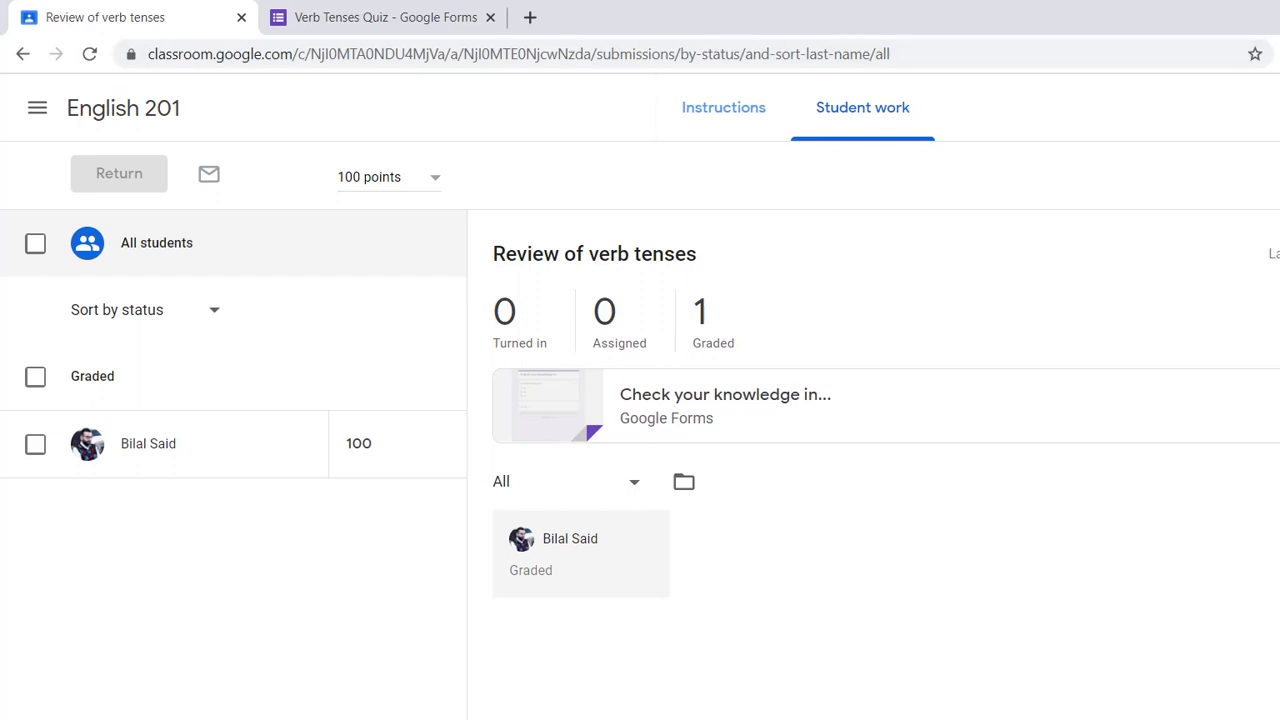
# - Go to the teacher's English 201 Classwork page and open the options for creating a new item
pyautogui.click(123, 108)
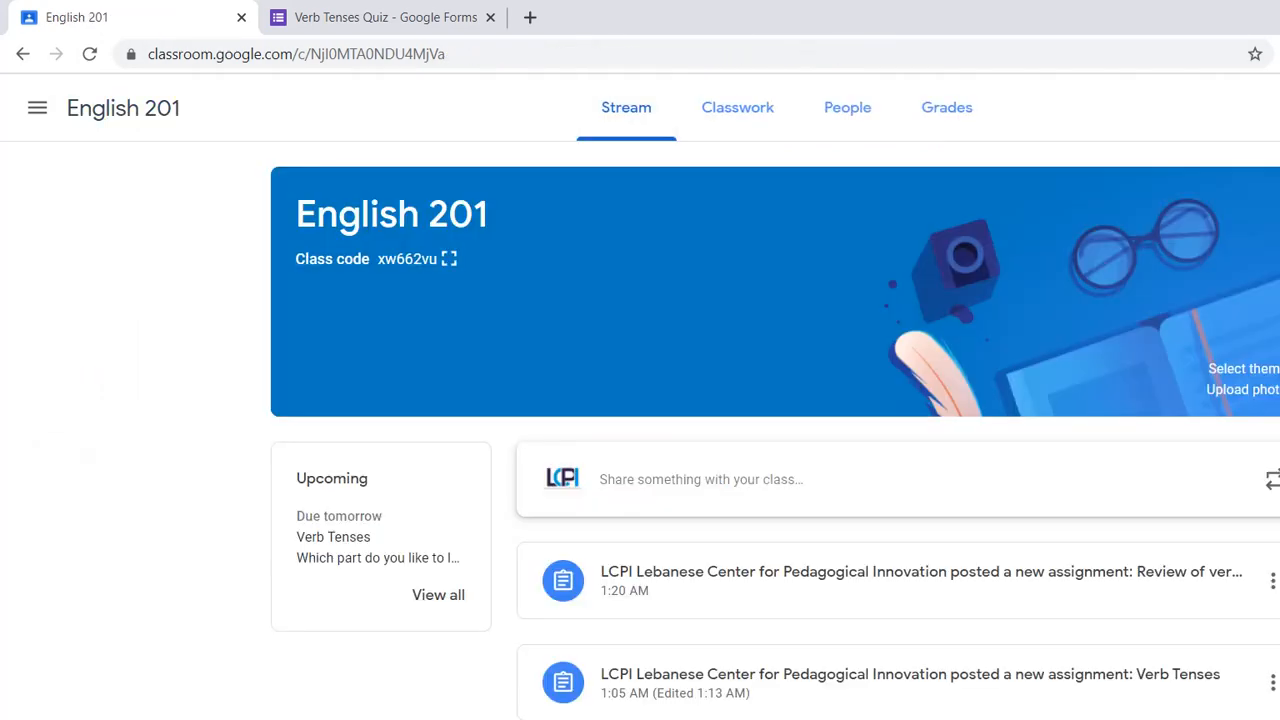
pyautogui.click(737, 107)
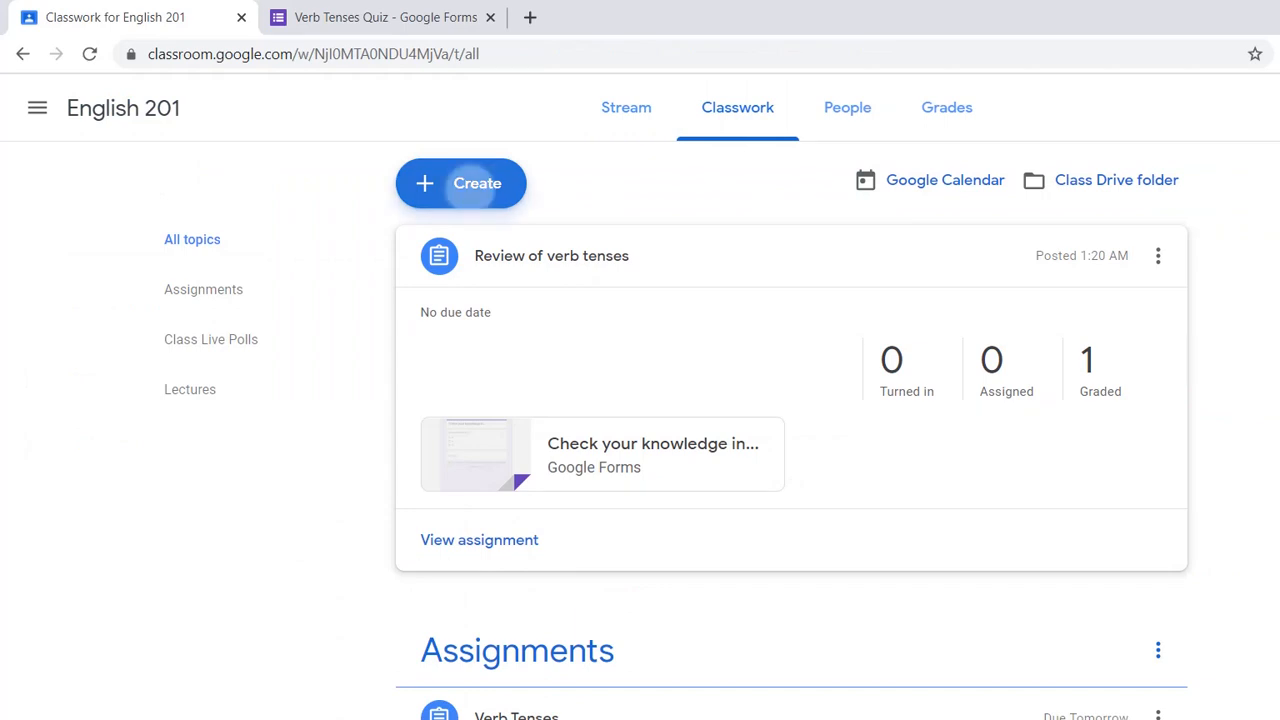
pyautogui.click(460, 183)
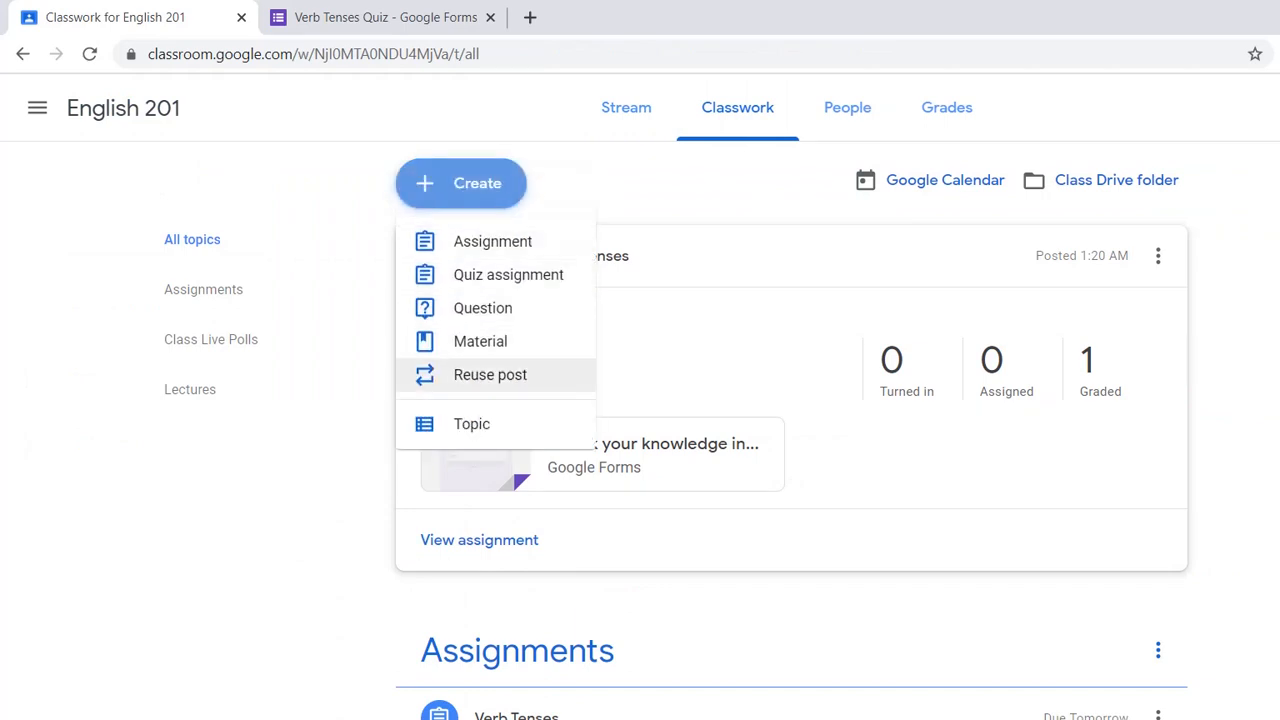